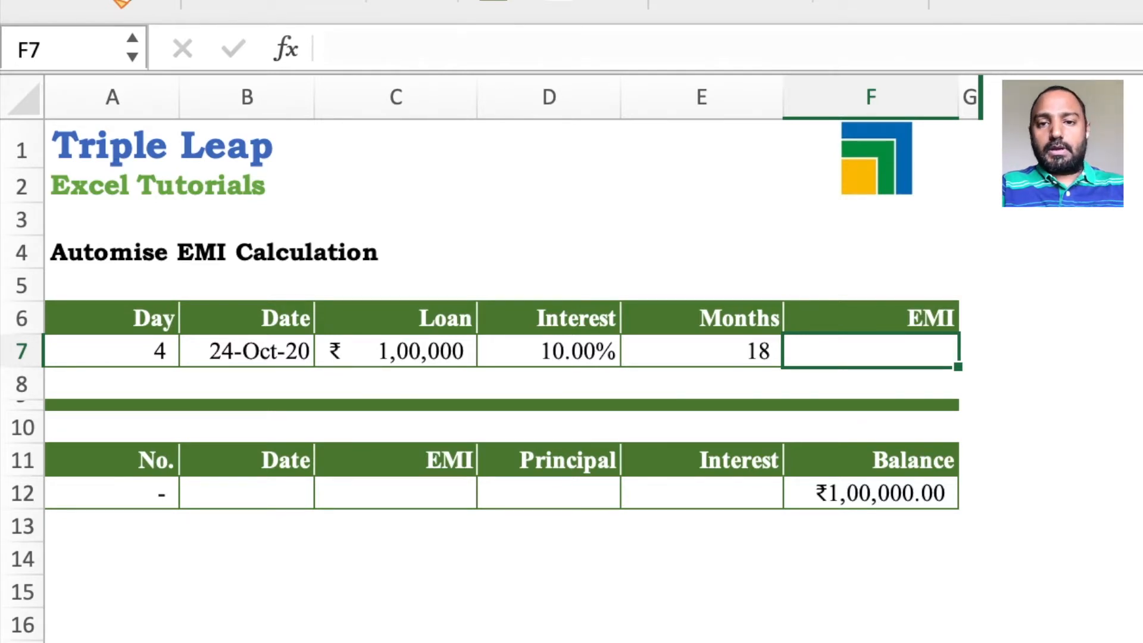
- Review the day, date, loan amount, interest rate and months inputs in row 7
{"action": "left_click", "coordinate": [158, 350]}
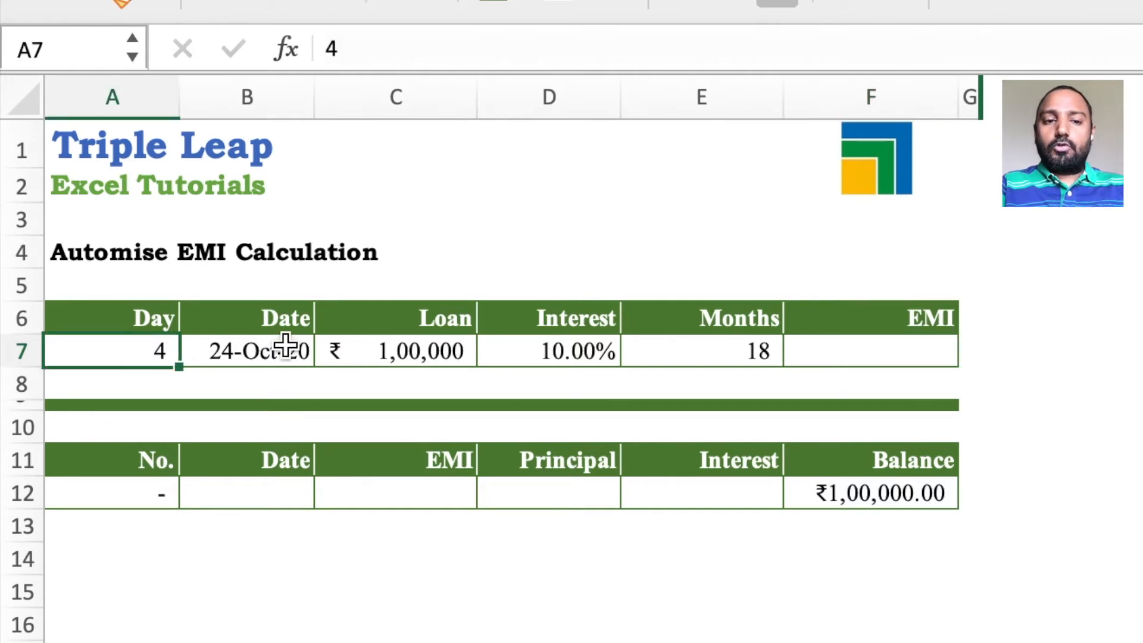
{"action": "left_click", "coordinate": [268, 357]}
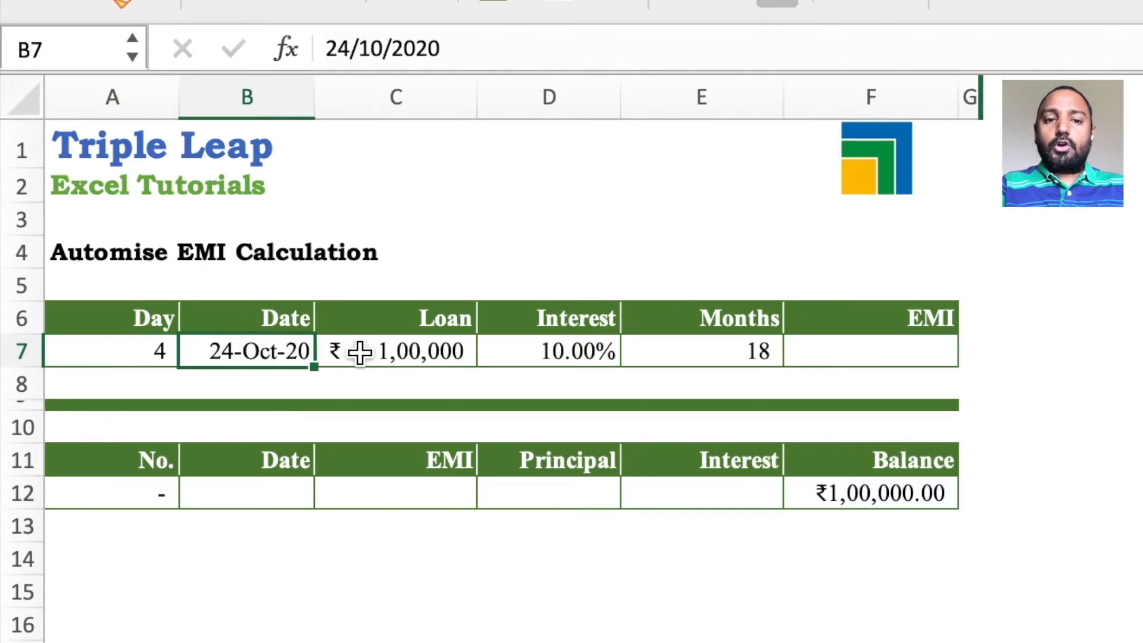
{"action": "left_click", "coordinate": [402, 356]}
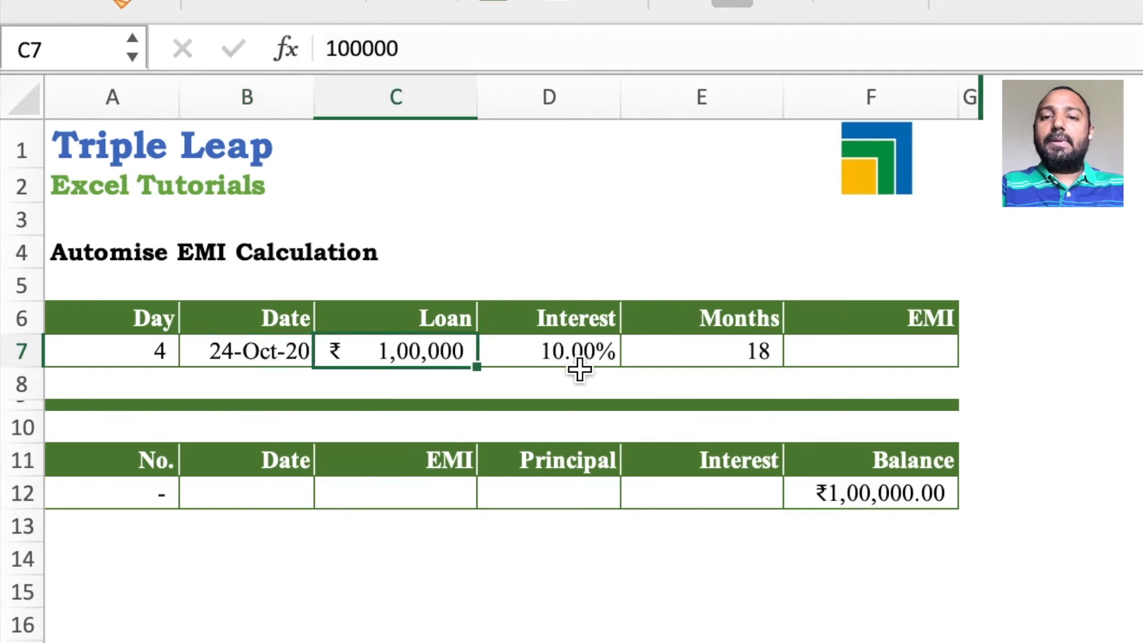
{"action": "left_click", "coordinate": [588, 351]}
{"action": "left_click", "coordinate": [719, 338]}
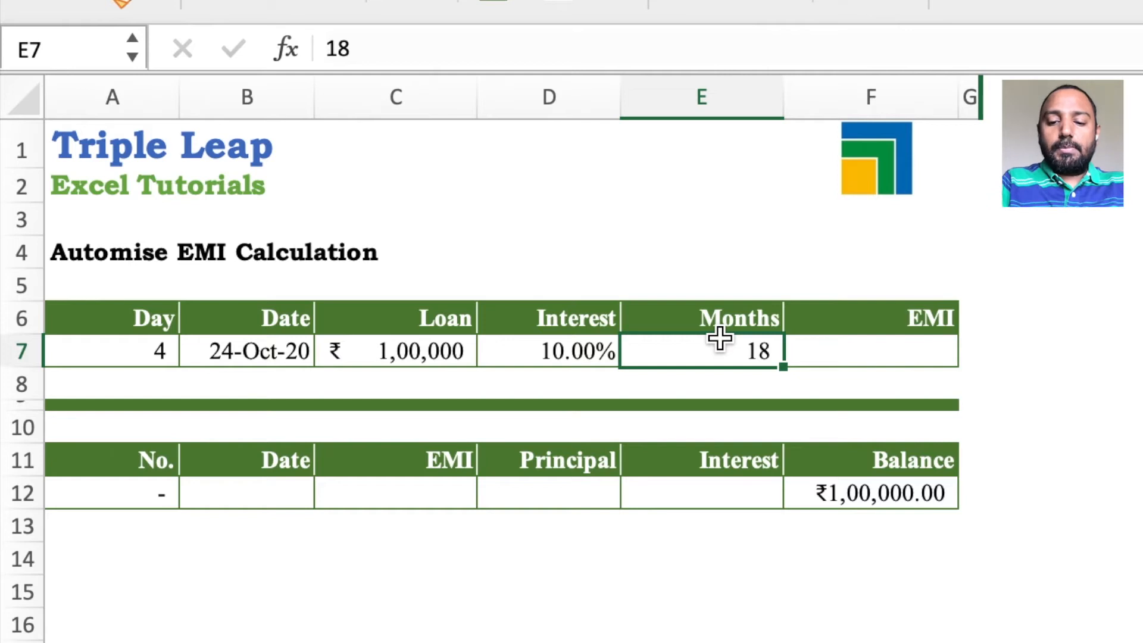
- Calculate the EMI in F7 with =PMT(D7/12,E7,C7), using the monthly interest rate, number of months and loan amount
{"action": "left_click", "coordinate": [866, 351]}
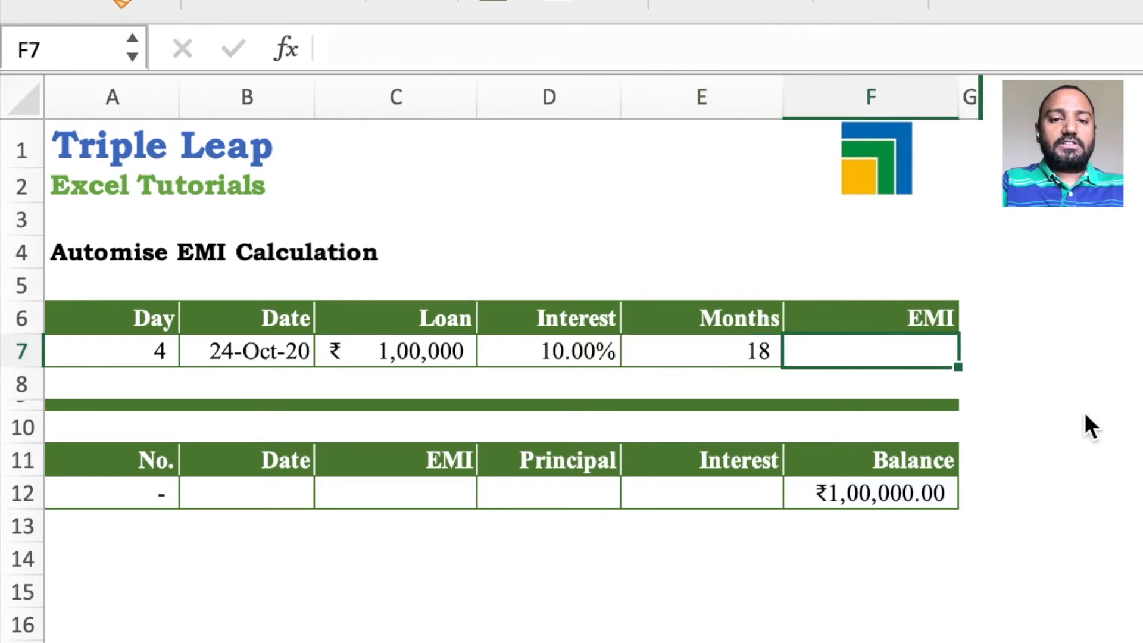
{"action": "type", "text": "=pmt("}
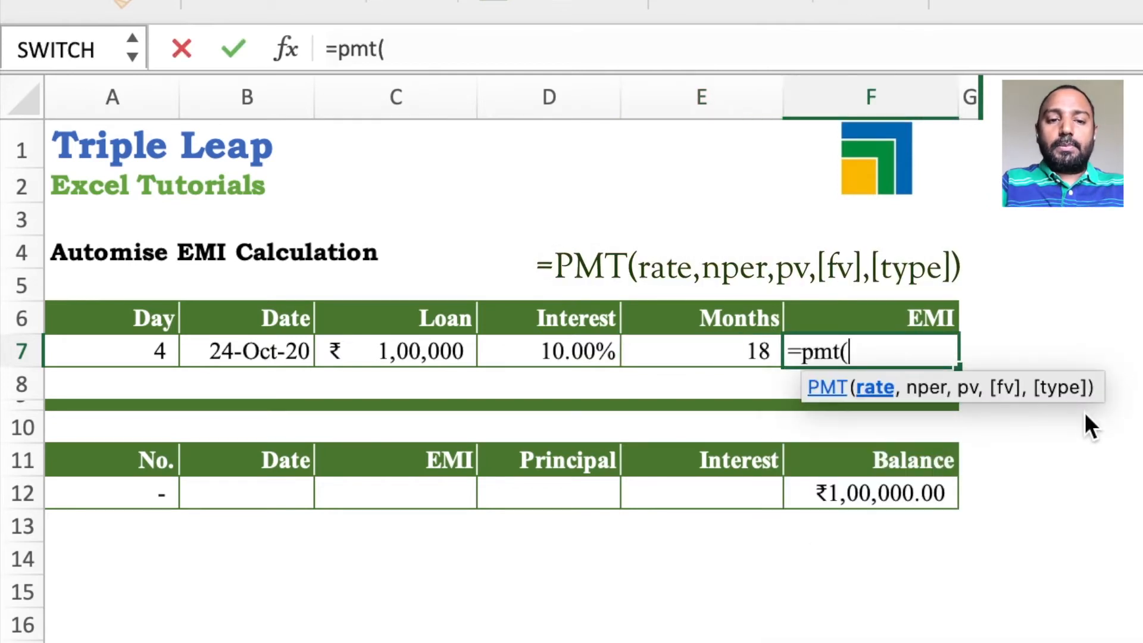
{"action": "key", "text": "Left"}
{"action": "key", "text": "Left"}
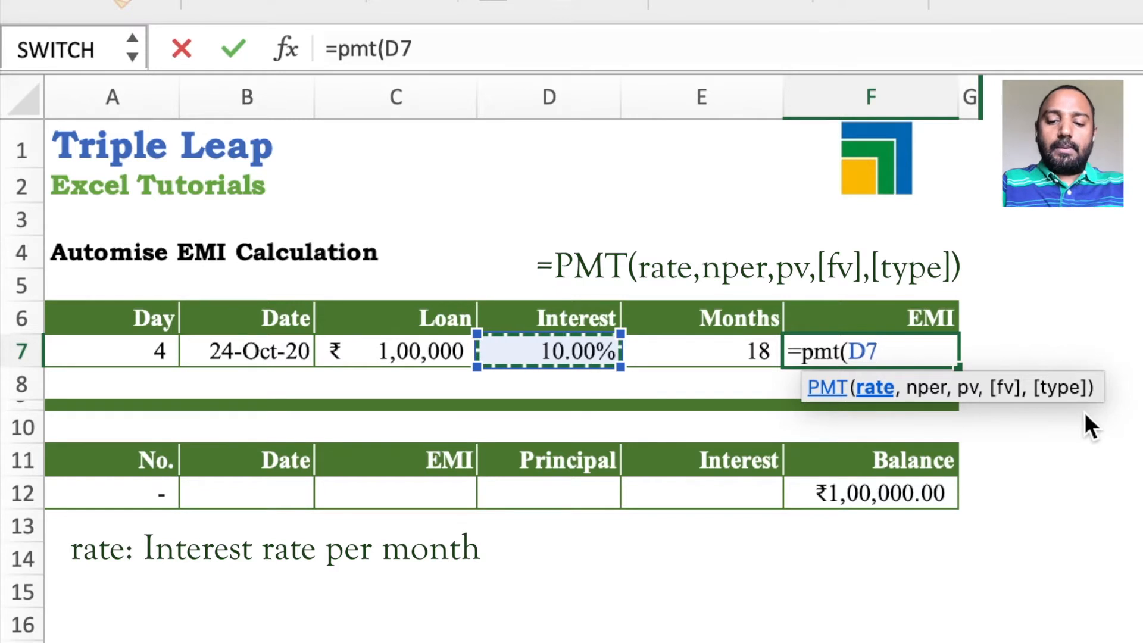
{"action": "type", "text": "/12"}
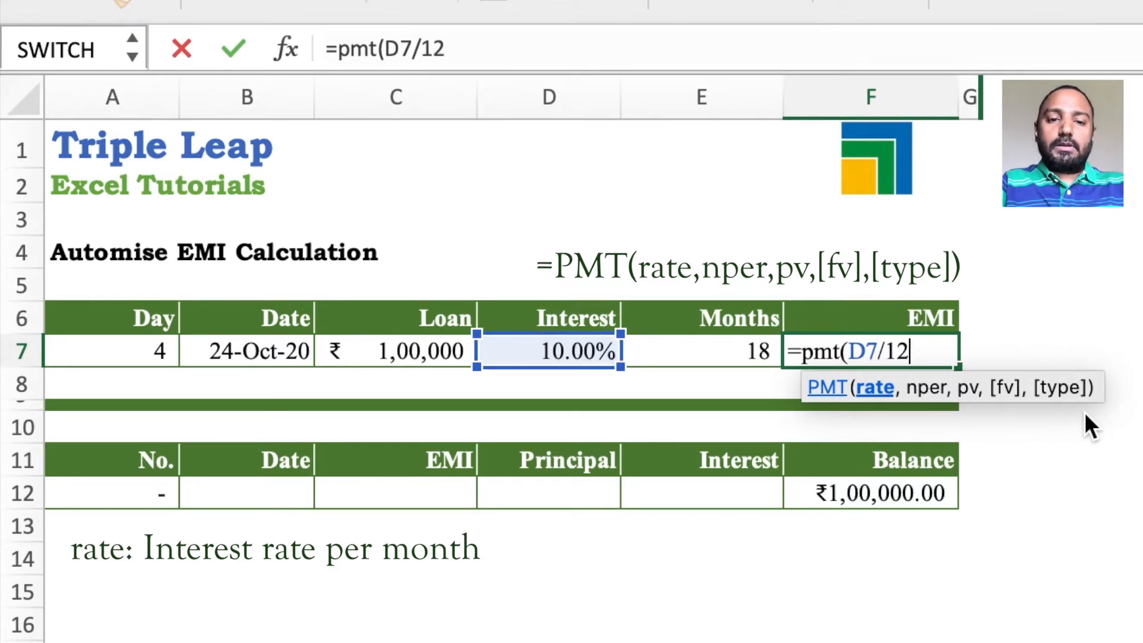
{"action": "type", "text": ","}
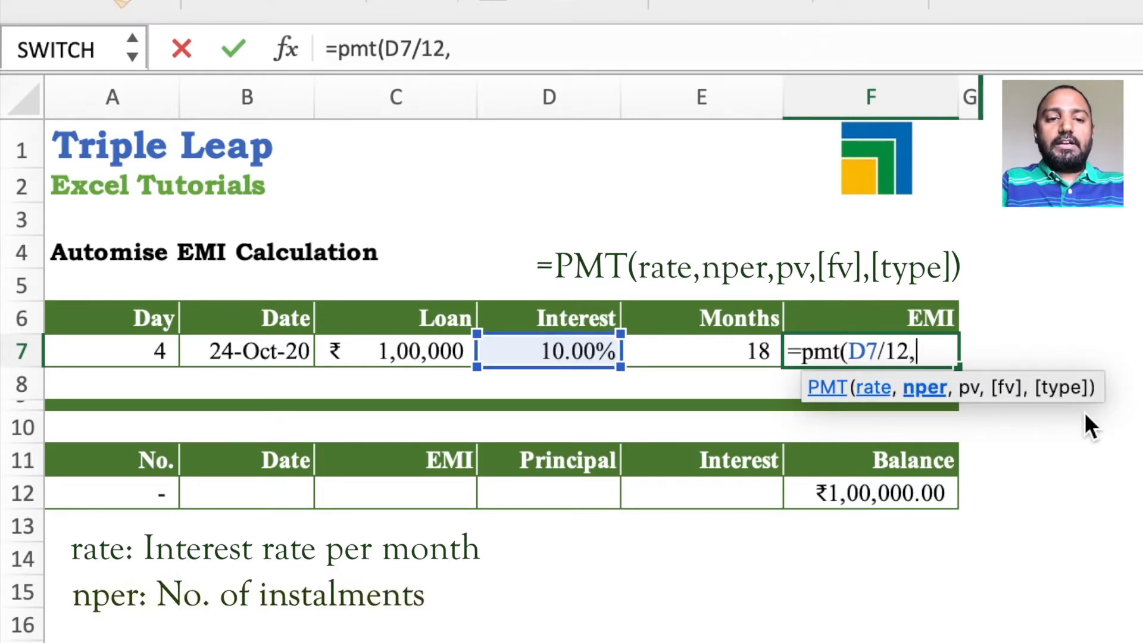
{"action": "key", "text": "Left"}
{"action": "type", "text": ","}
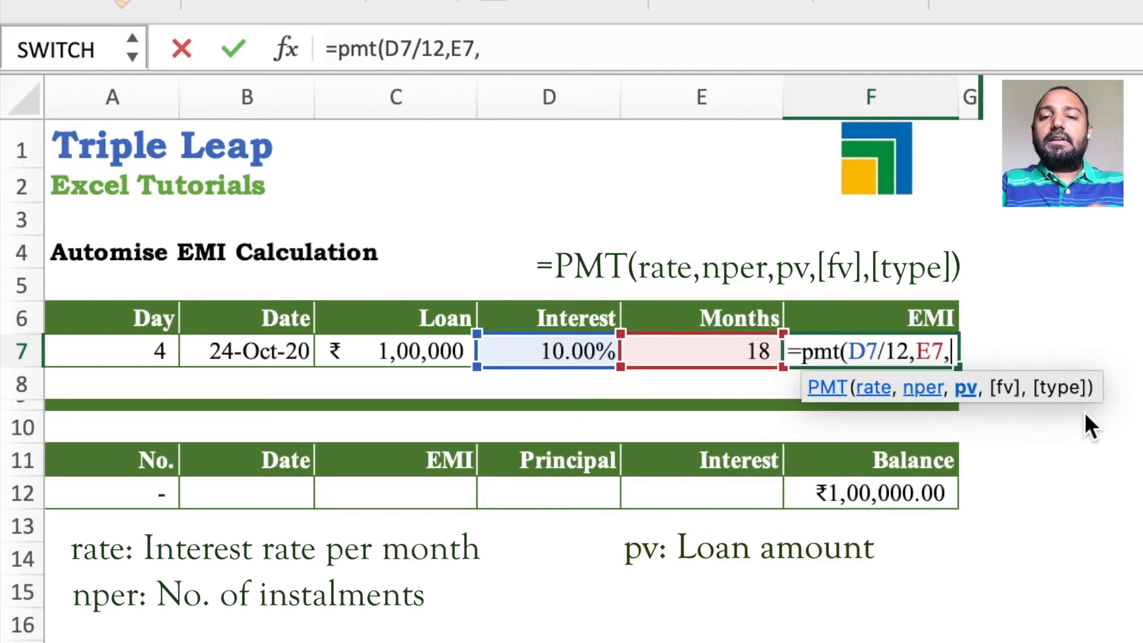
{"action": "key", "text": "Left"}
{"action": "key", "text": "Left"}
{"action": "key", "text": "Left"}
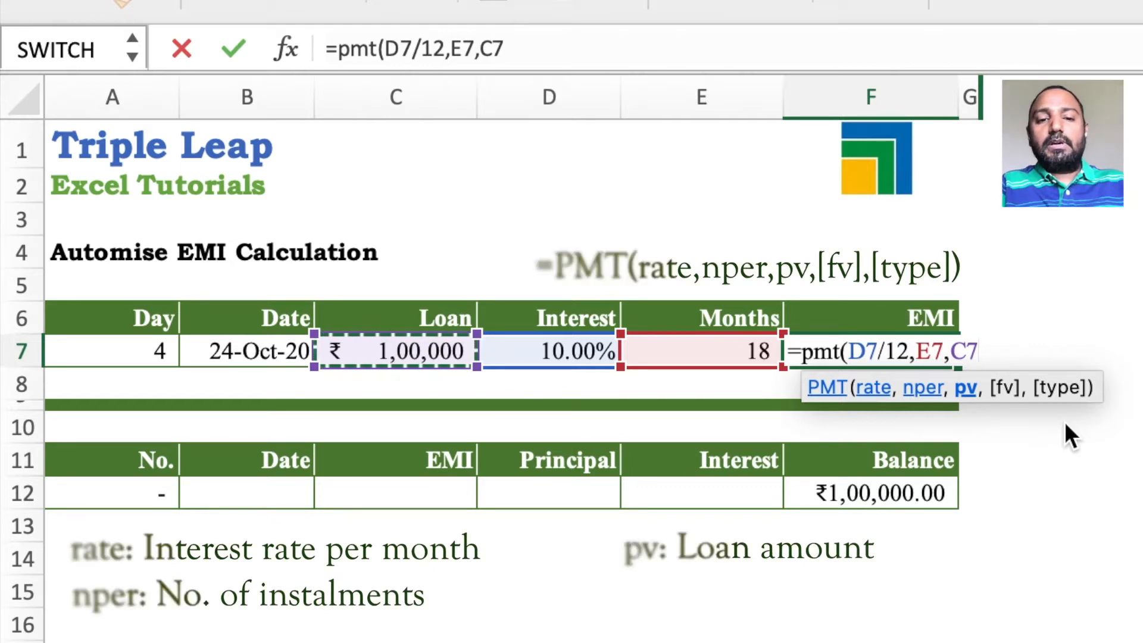
{"action": "type", "text": ")"}
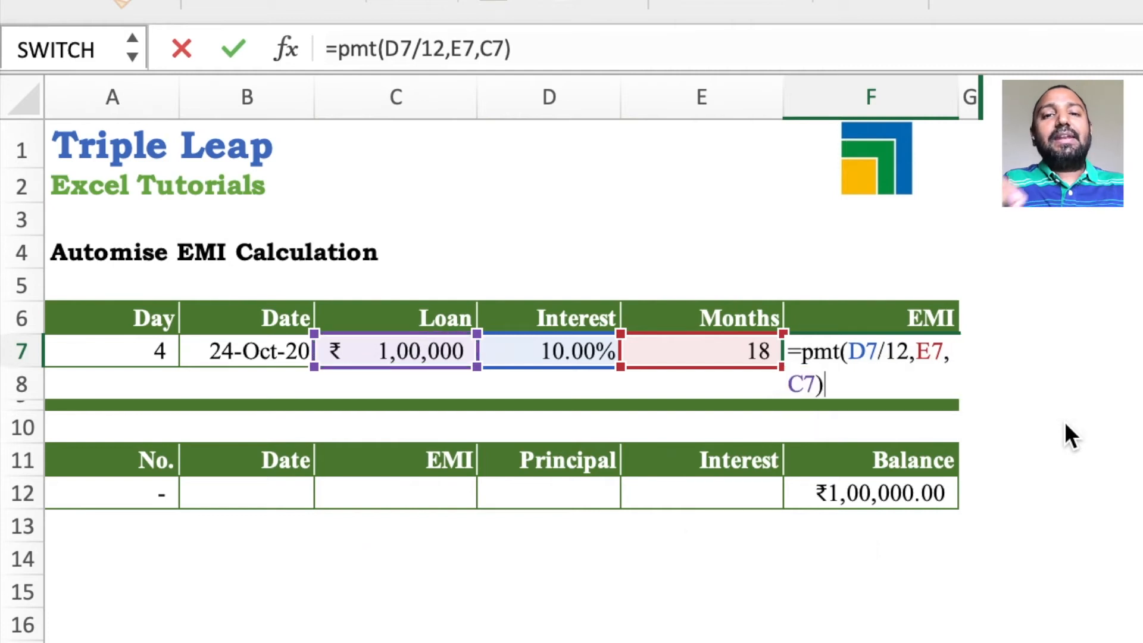
{"action": "key", "text": "Return"}
- Negate the EMI formula in F7 so it reads =-PMT(D7/12,E7,C7)
{"action": "key", "text": "Up"}
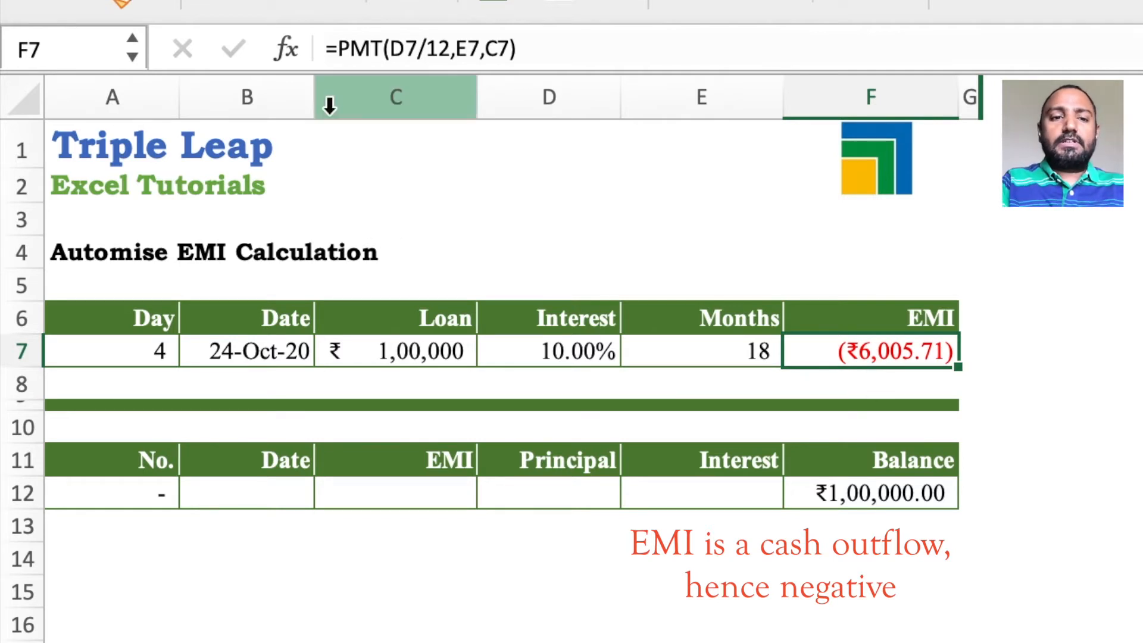
{"action": "left_click", "coordinate": [335, 50]}
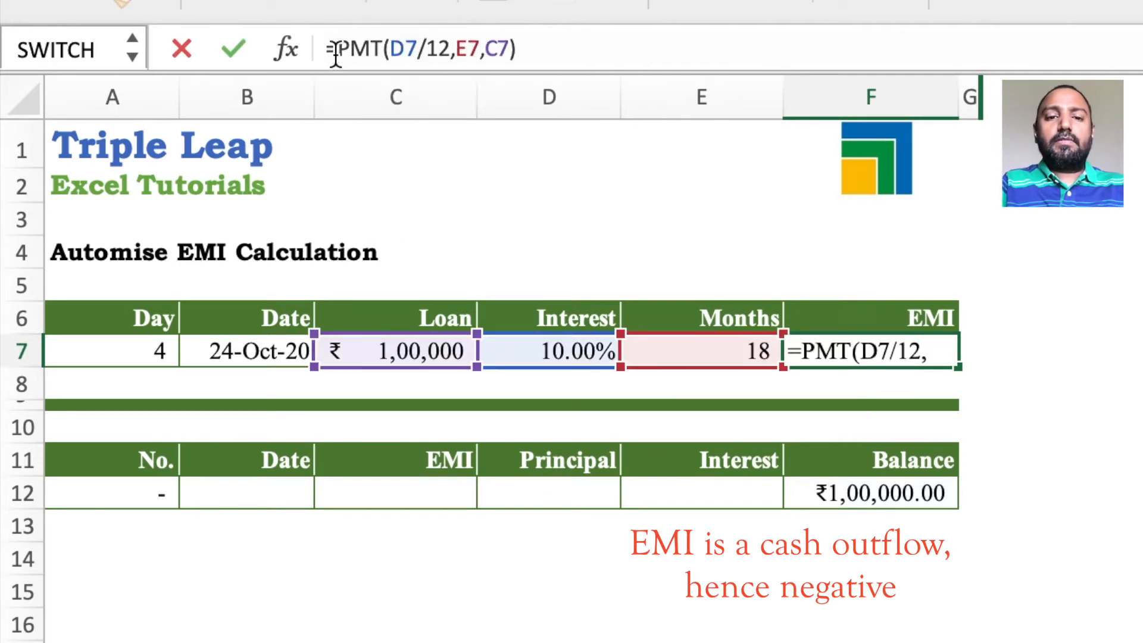
{"action": "type", "text": "-"}
{"action": "key", "text": "Return"}
{"action": "key", "text": "Up"}
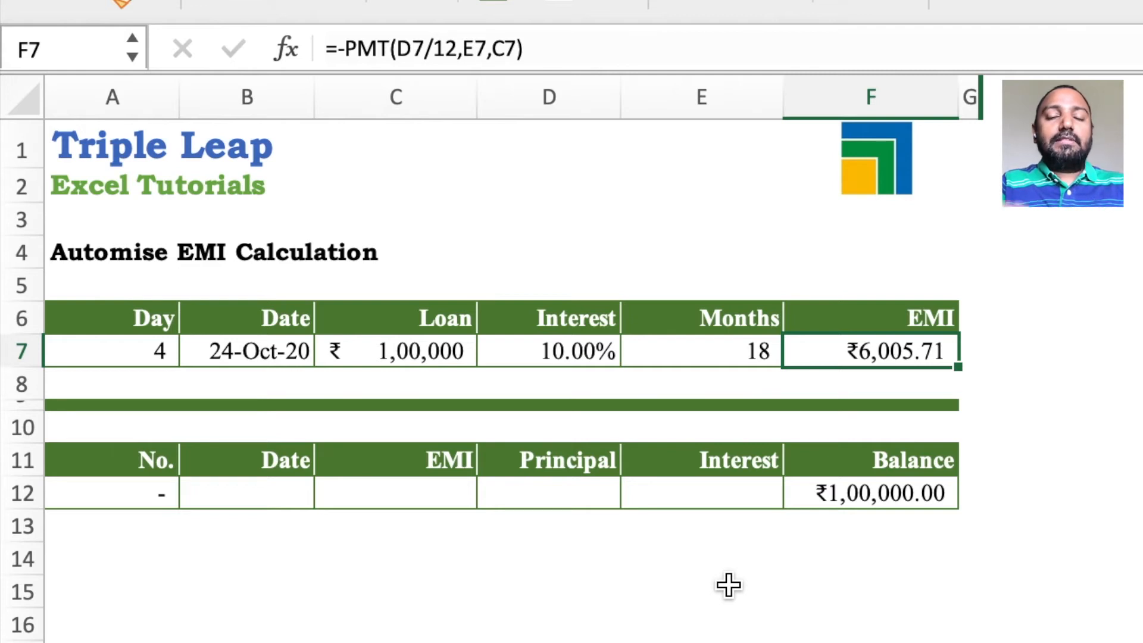
- Number the instalments from A13 downward with =SEQUENCE(E7) and select the resulting range
{"action": "left_click", "coordinate": [111, 524]}
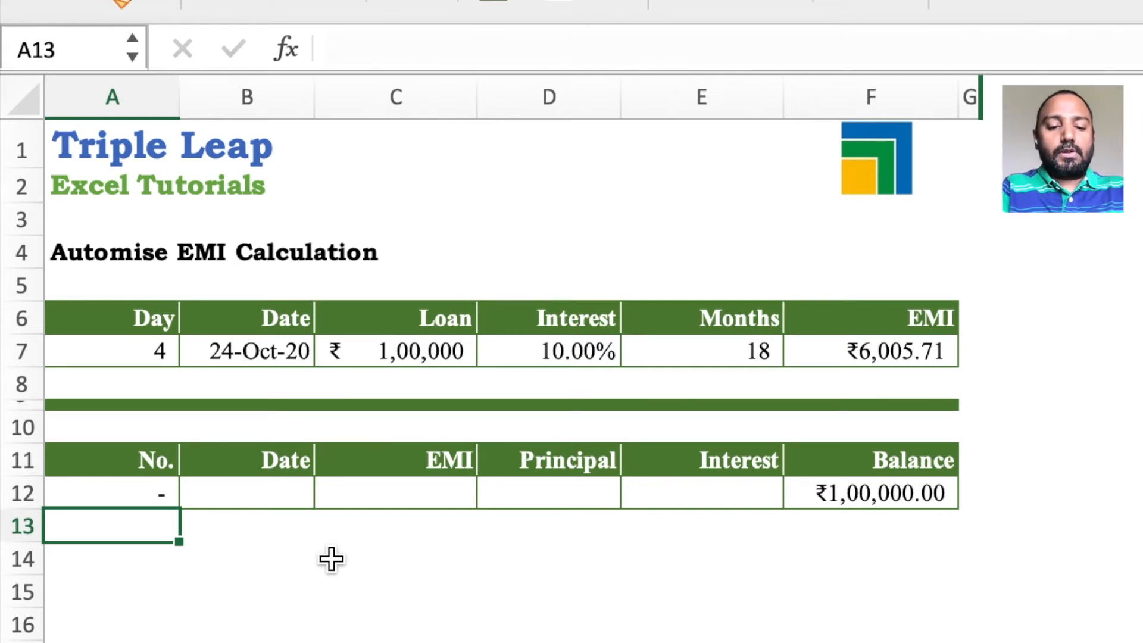
{"action": "type", "text": "=seque"}
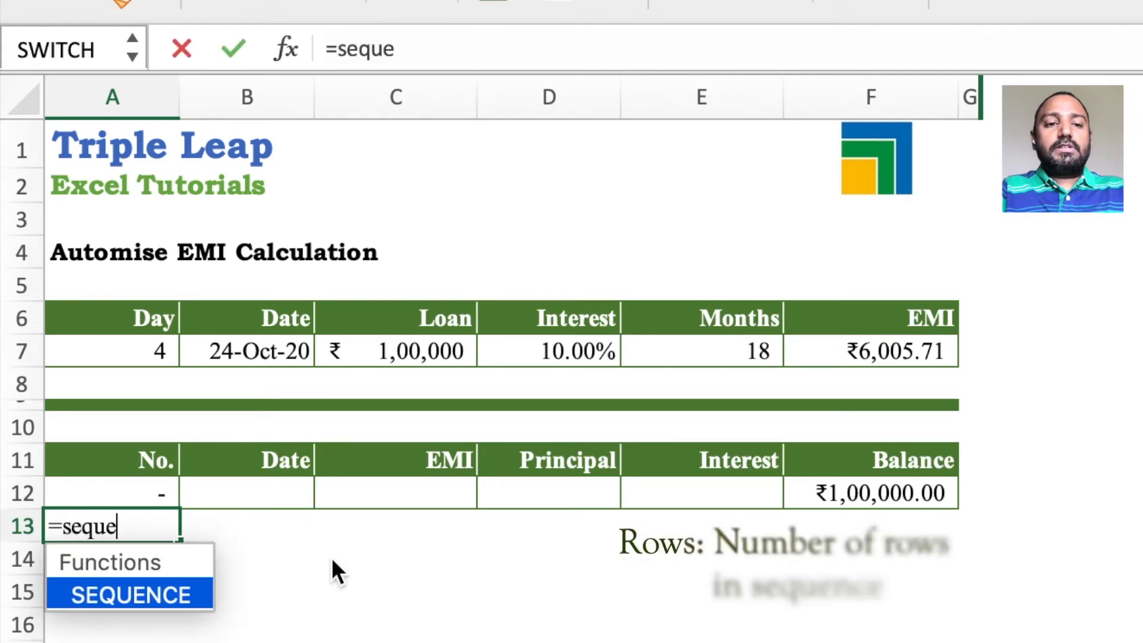
{"action": "type", "text": "nce("}
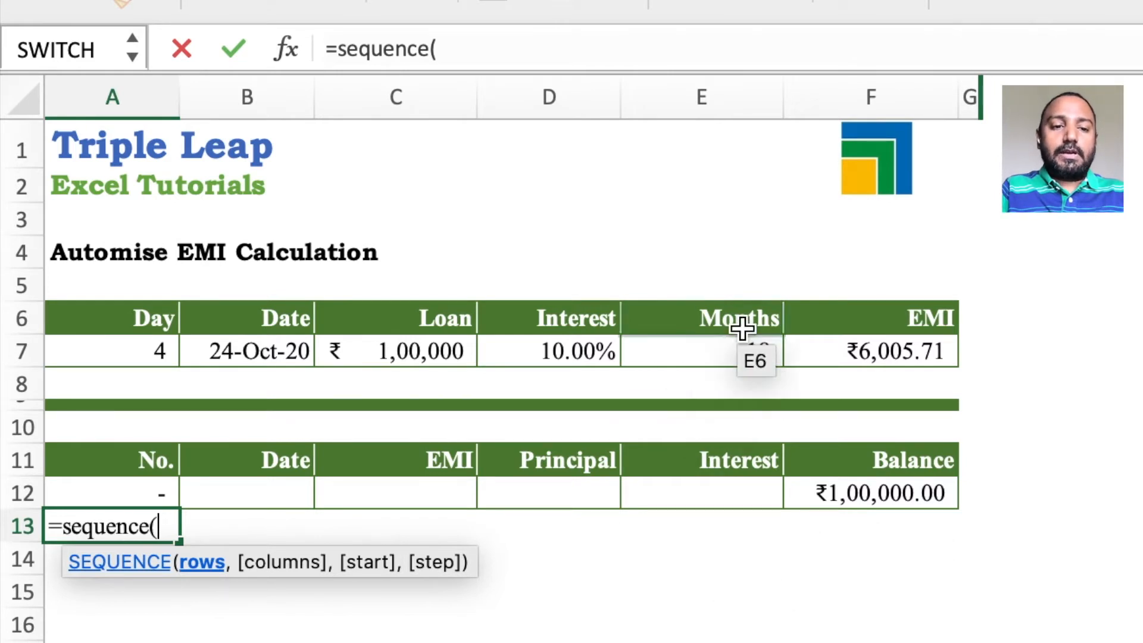
{"action": "left_click", "coordinate": [732, 353]}
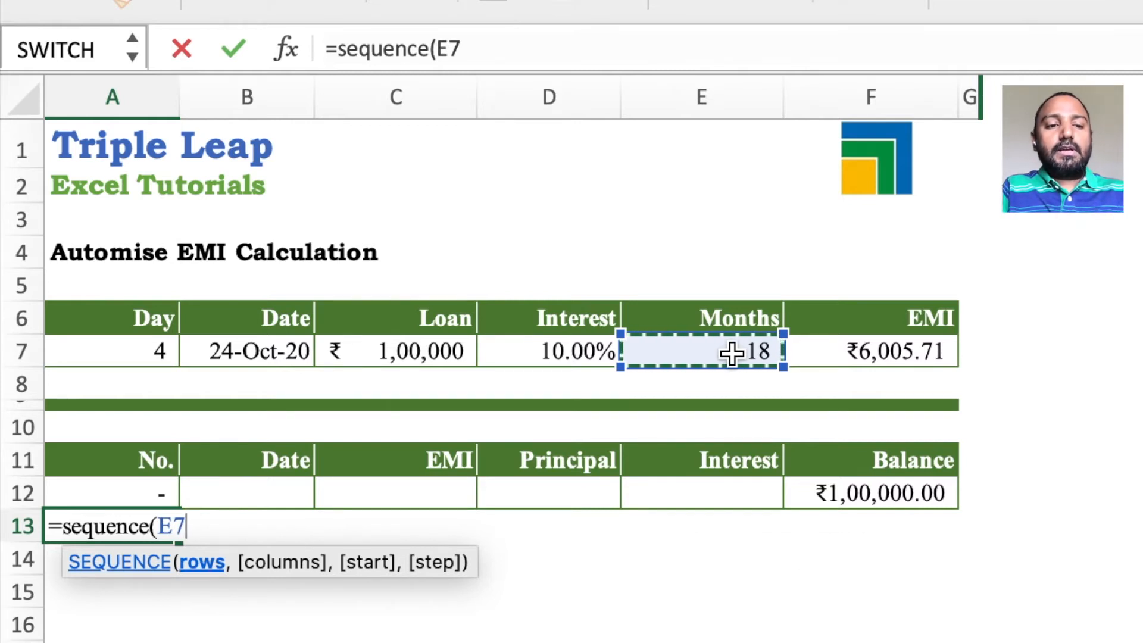
{"action": "type", "text": ")"}
{"action": "key", "text": "Return"}
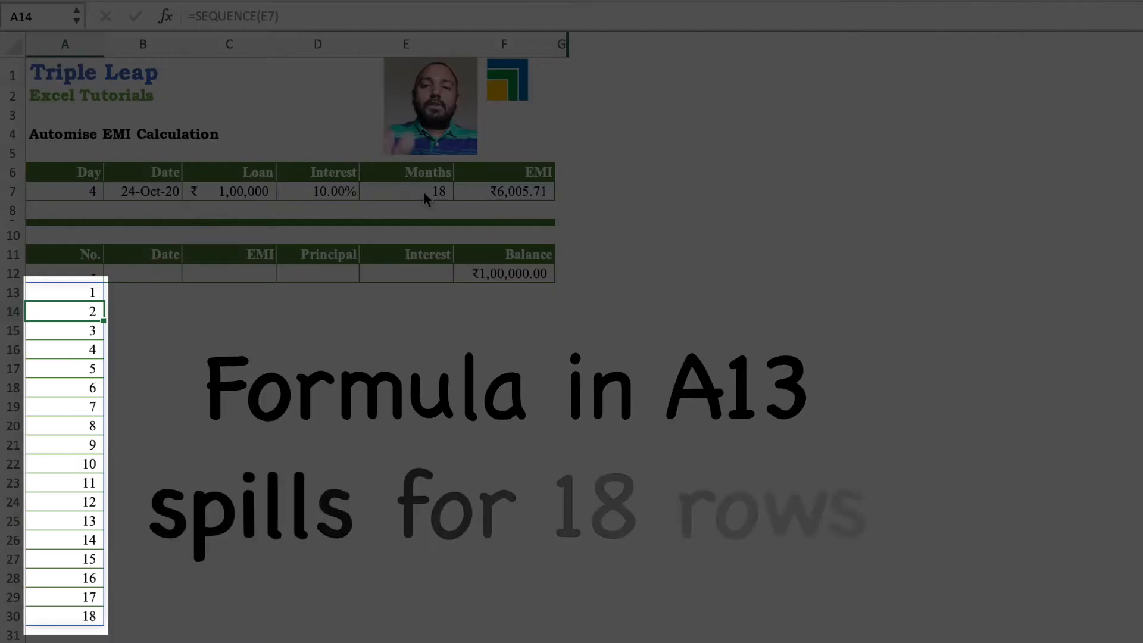
{"action": "key", "text": "ctrl+shift+Down"}
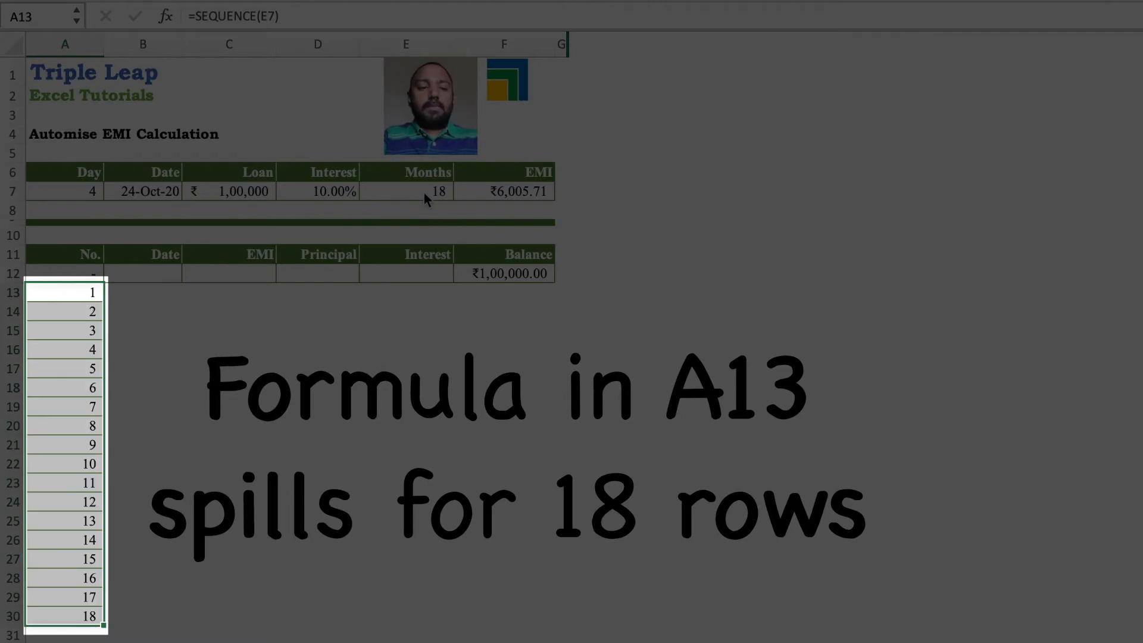
- Start a DATE formula in B13 with YEAR(B7) as its year argument
{"action": "key", "text": "Right"}
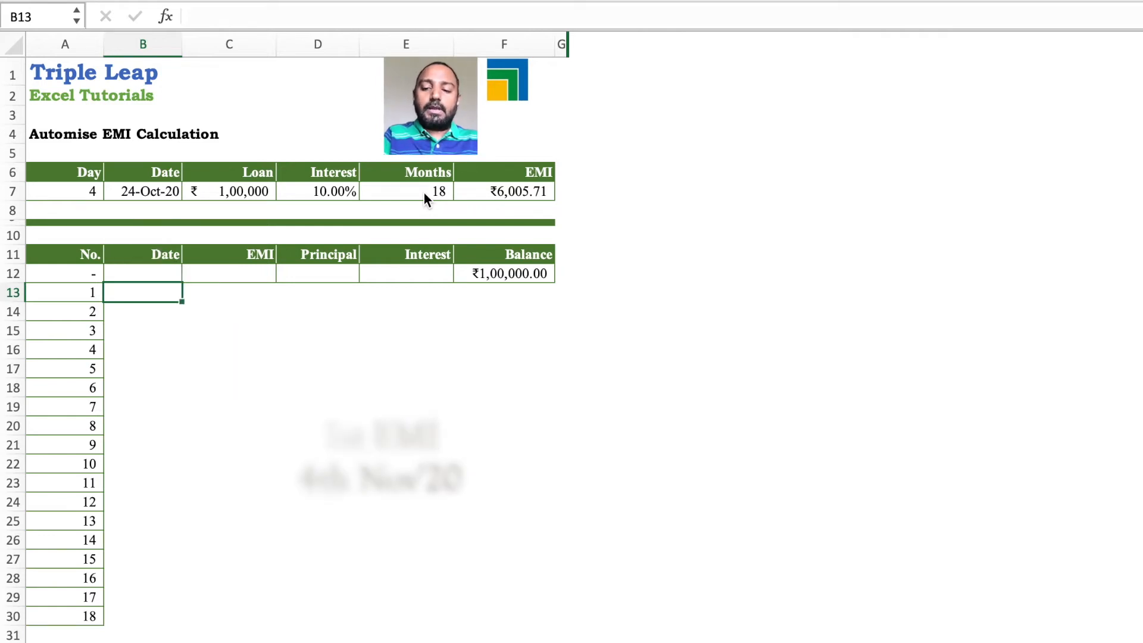
{"action": "type", "text": "=date("}
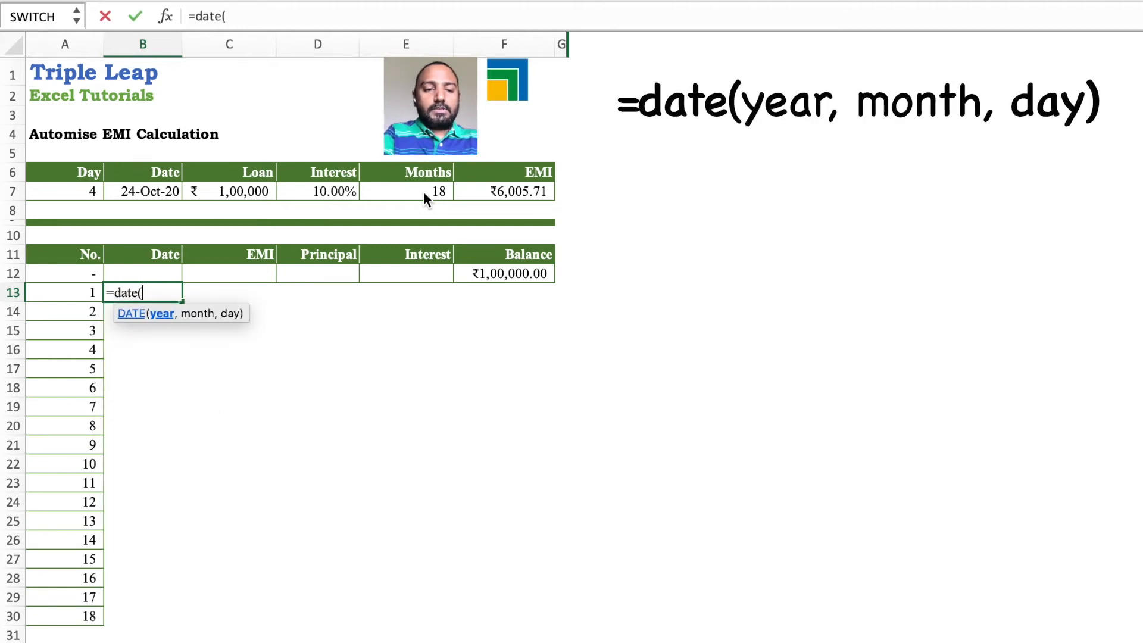
{"action": "type", "text": "year("}
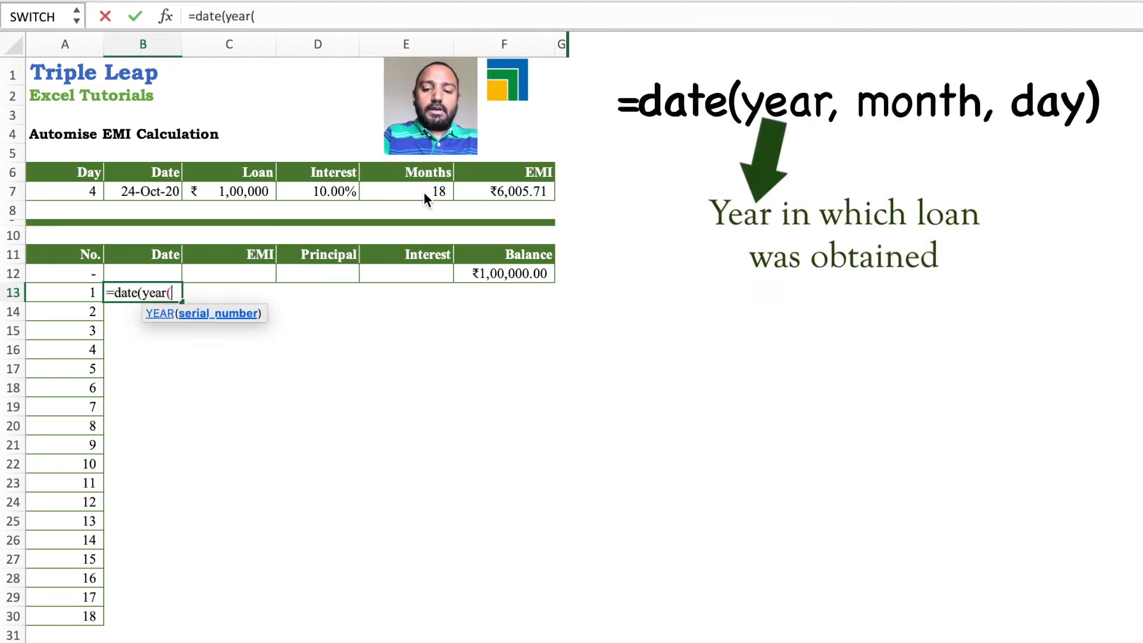
{"action": "key", "text": "Up"}
{"action": "key", "text": "Up"}
{"action": "key", "text": "Up"}
{"action": "key", "text": "Up"}
{"action": "key", "text": "Up"}
{"action": "key", "text": "Up"}
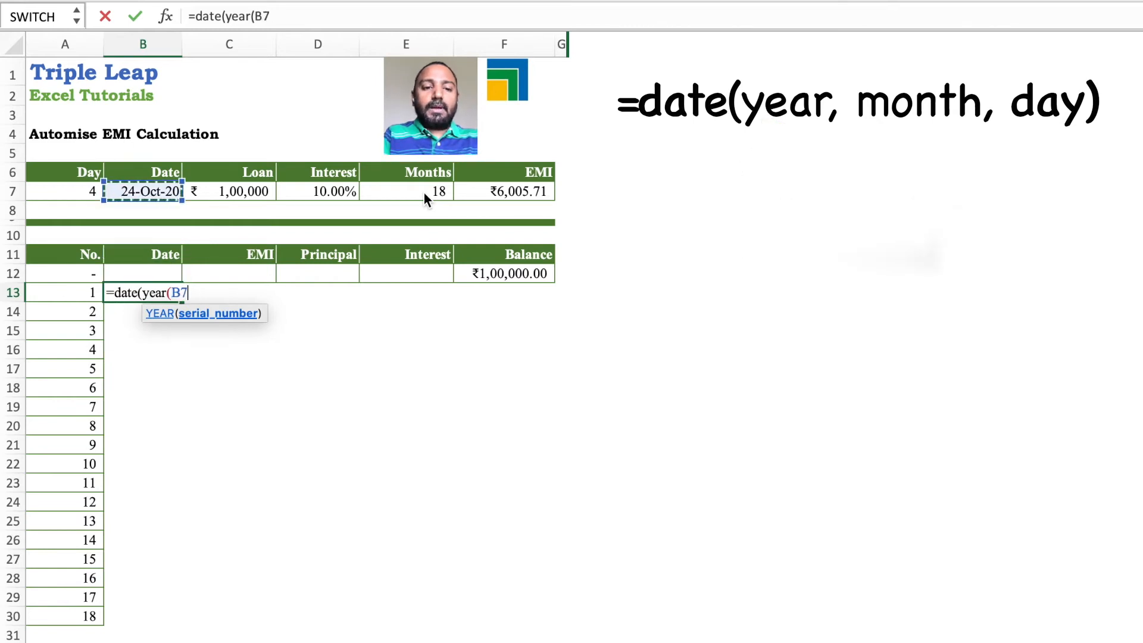
{"action": "type", "text": "),"}
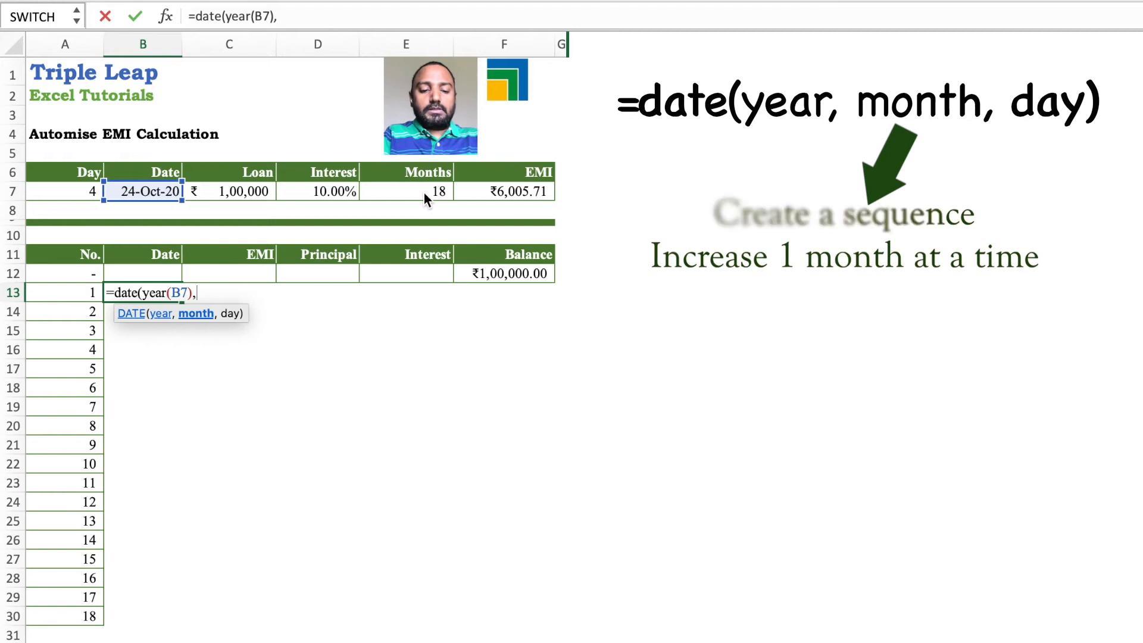
- Add a SEQUENCE function as the DATE formula's month argument, with E7 as rows and the columns argument left blank
{"action": "type", "text": "seque"}
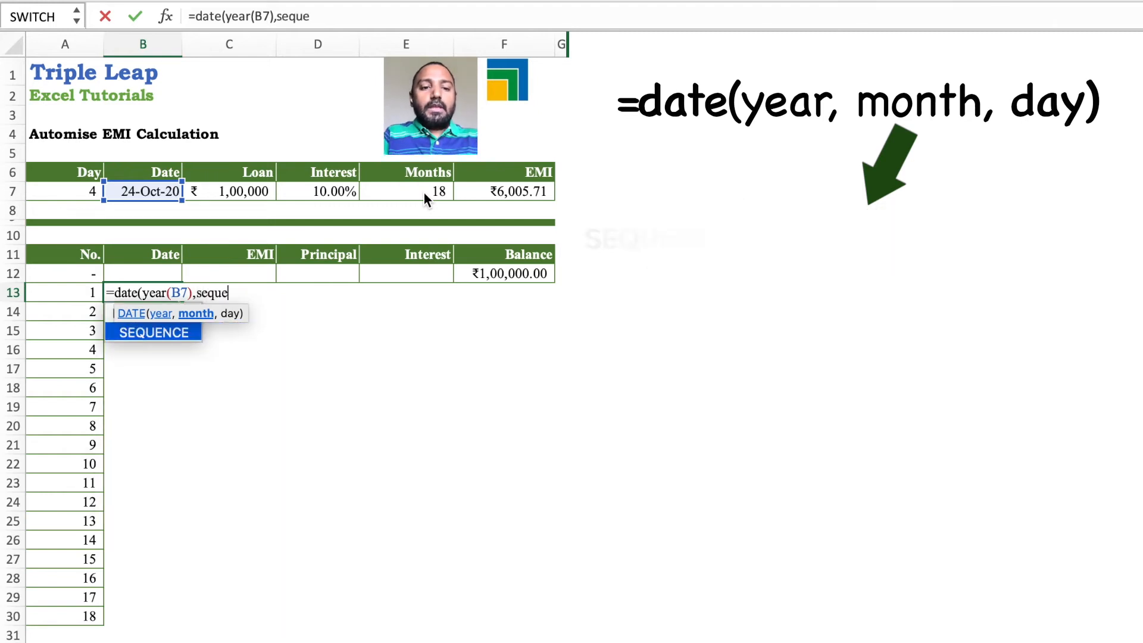
{"action": "type", "text": "nce("}
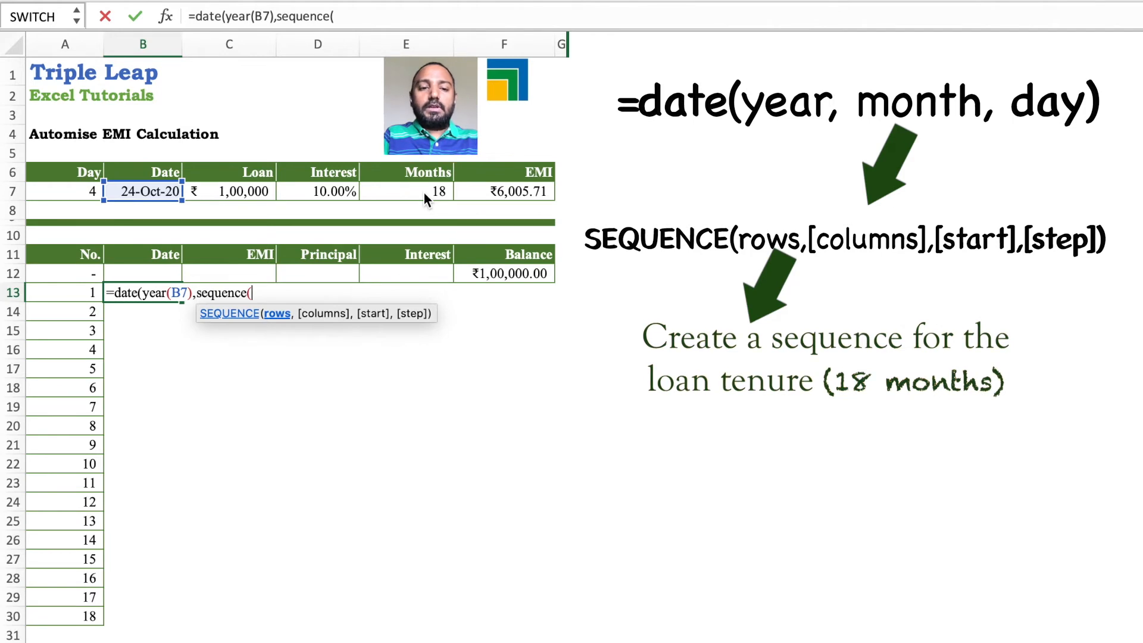
{"action": "key", "text": "Up"}
{"action": "key", "text": "Up"}
{"action": "key", "text": "Up"}
{"action": "key", "text": "Up"}
{"action": "key", "text": "Up"}
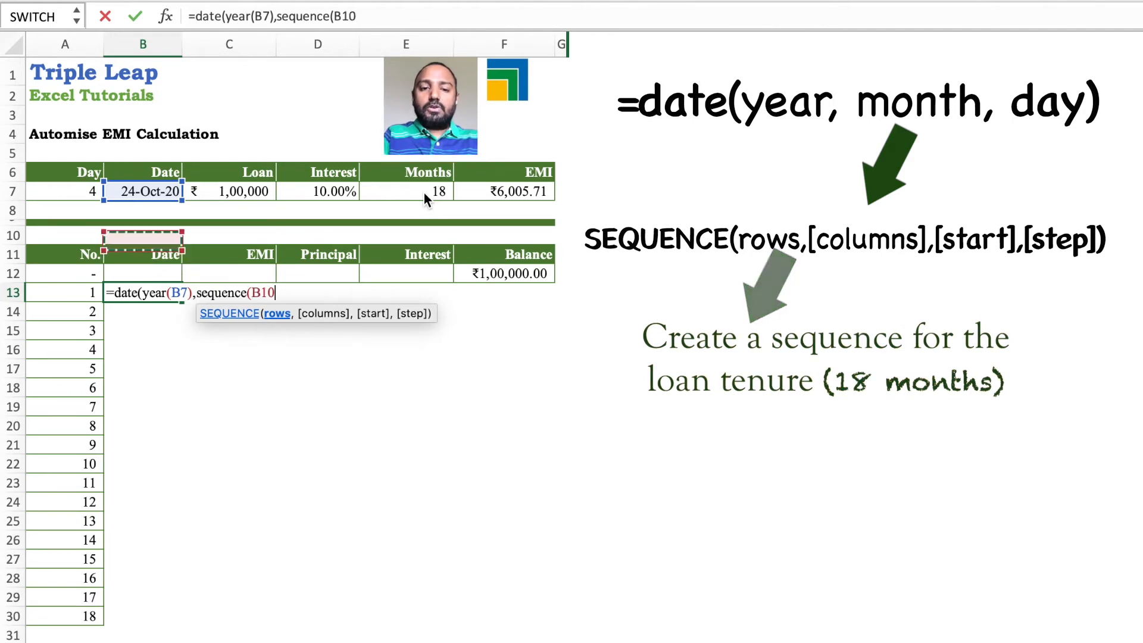
{"action": "key", "text": "Up"}
{"action": "key", "text": "Right"}
{"action": "key", "text": "Right"}
{"action": "key", "text": "Right"}
{"action": "key", "text": "Right"}
{"action": "key", "text": "Left"}
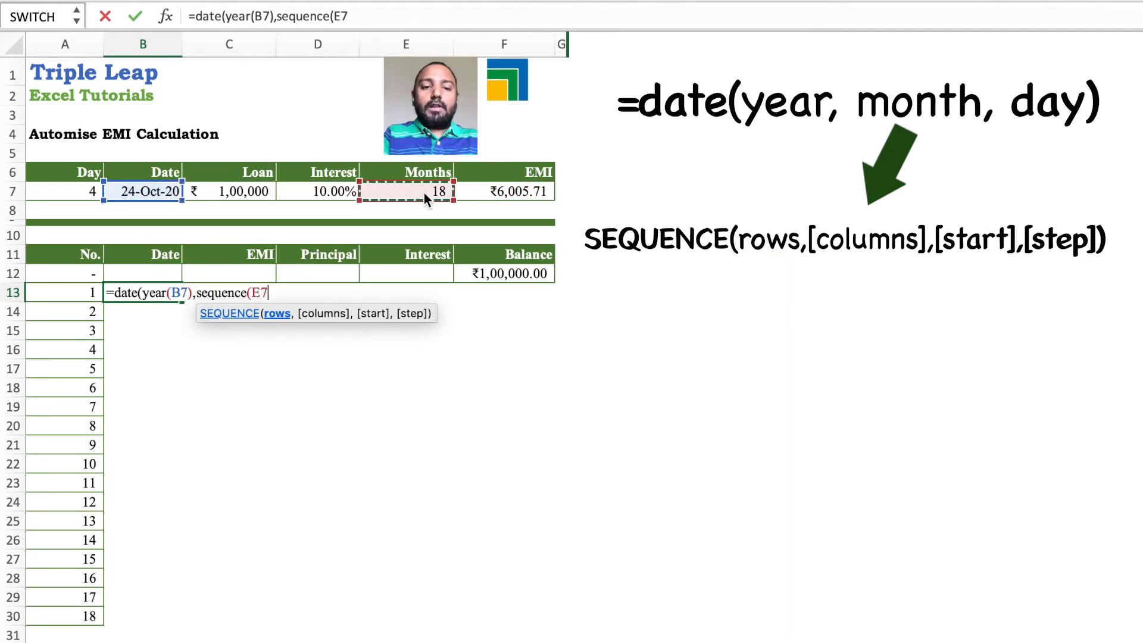
{"action": "type", "text": ","}
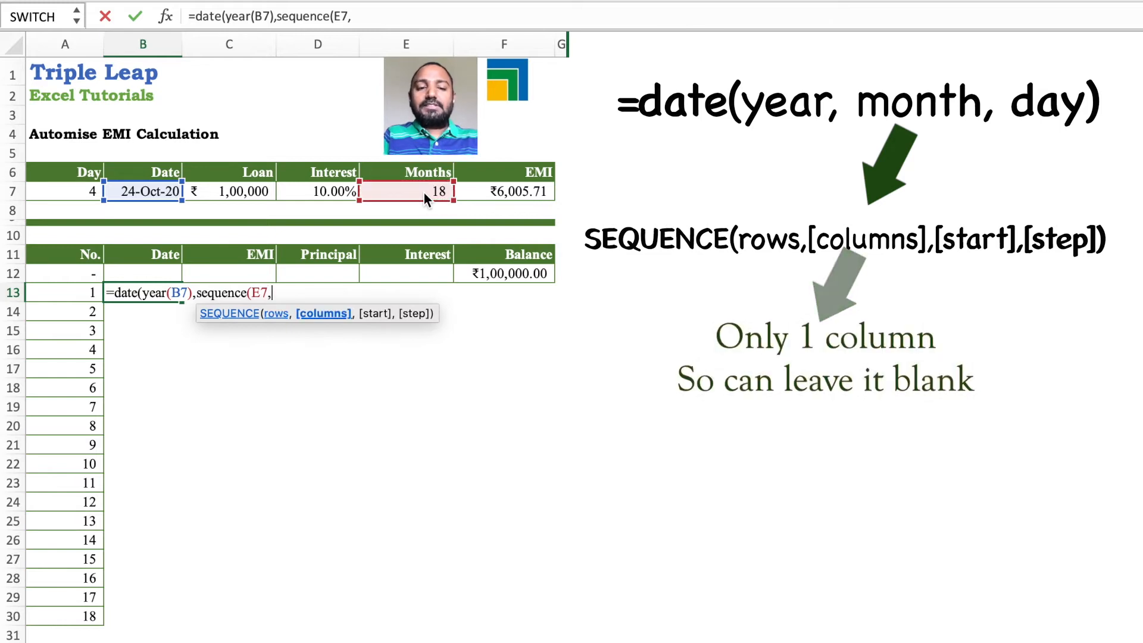
{"action": "type", "text": ","}
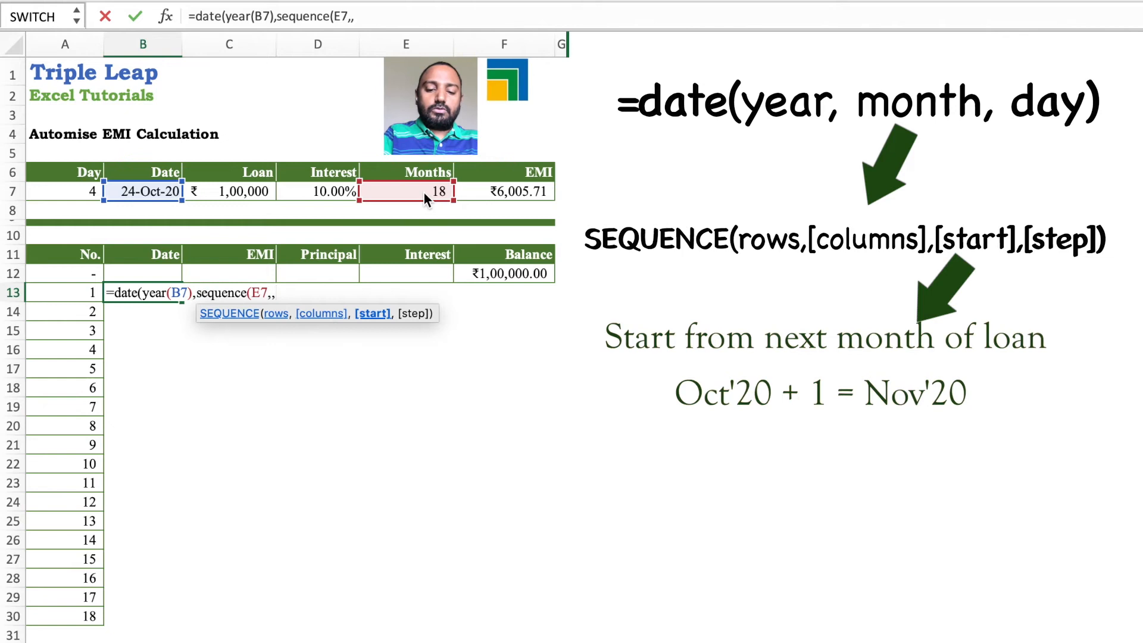
- Set the SEQUENCE start argument in the B13 formula to MONTH(B7)+1 and close the function
{"action": "type", "text": "m"}
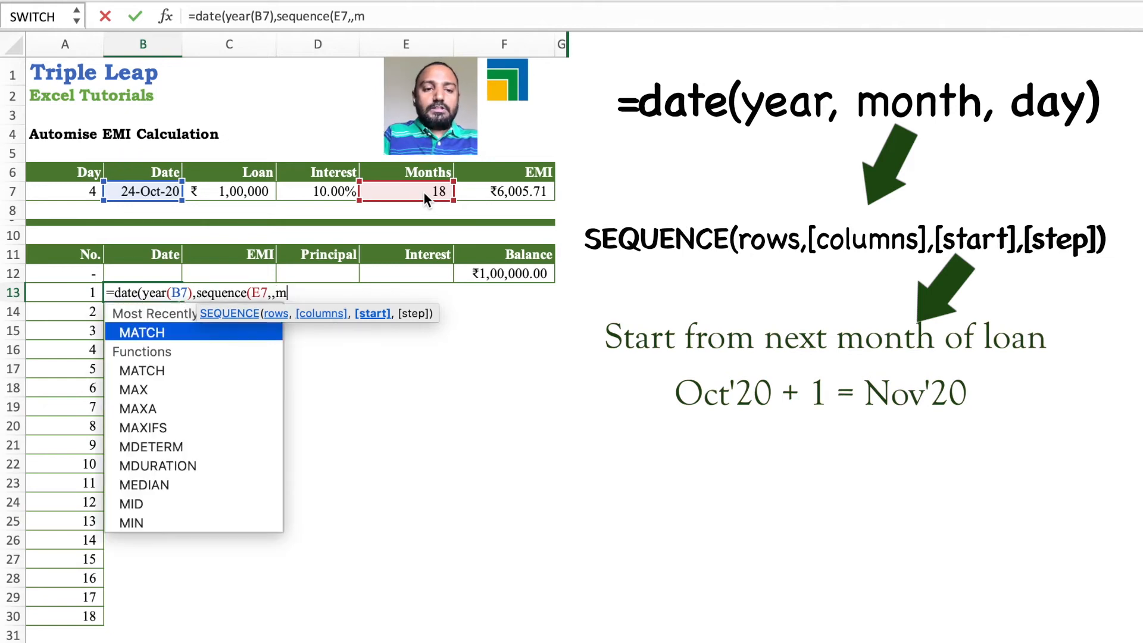
{"action": "type", "text": "onth("}
{"action": "key", "text": "Up"}
{"action": "key", "text": "Up"}
{"action": "key", "text": "Up"}
{"action": "key", "text": "Up"}
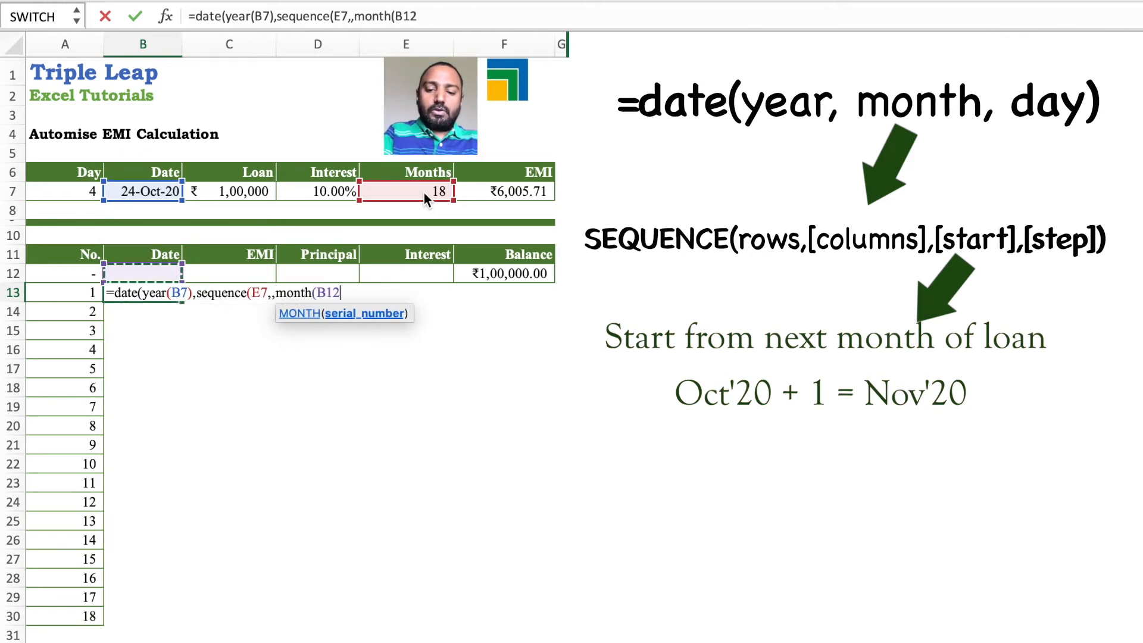
{"action": "key", "text": "Up"}
{"action": "key", "text": "Up"}
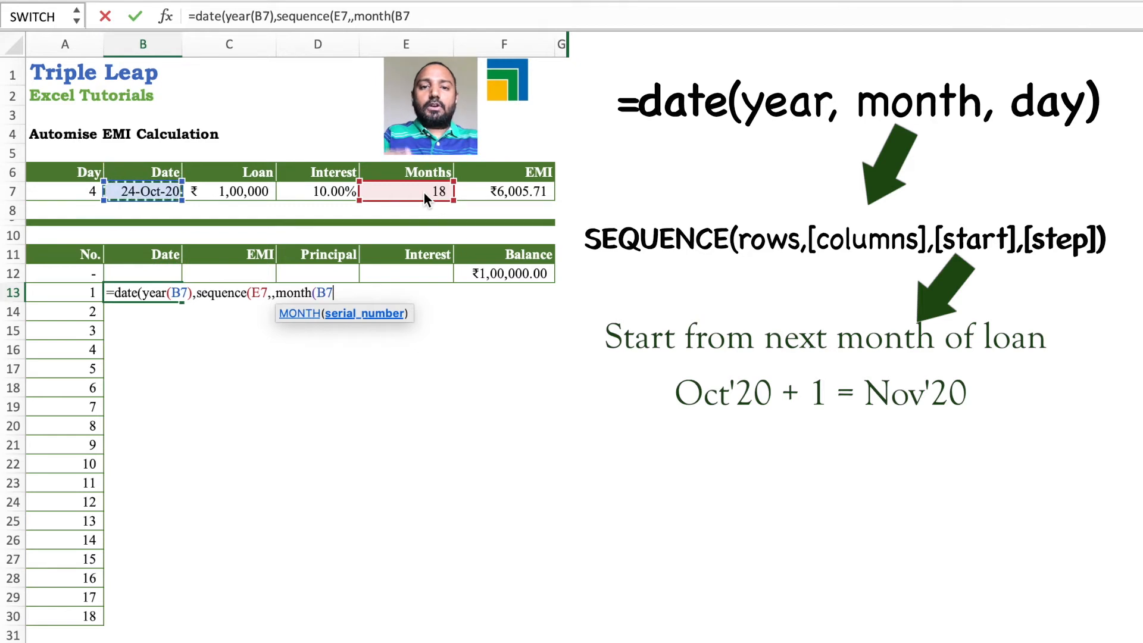
{"action": "type", "text": ")+1"}
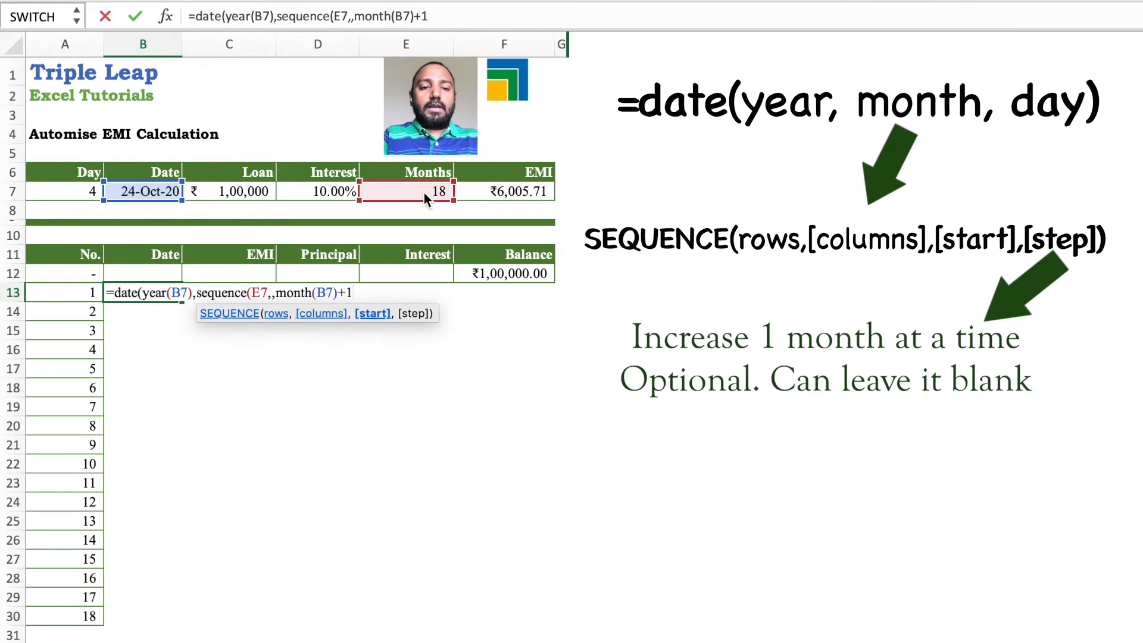
{"action": "type", "text": ")"}
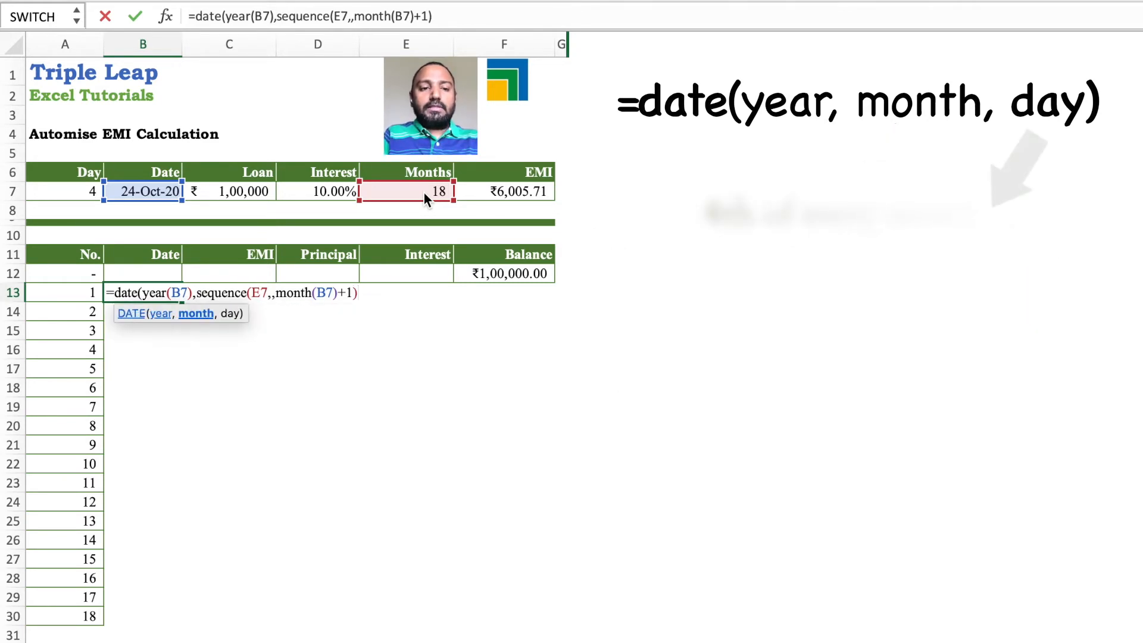
- Use A7 as the day argument and complete the DATE formula in B13
{"action": "type", "text": ","}
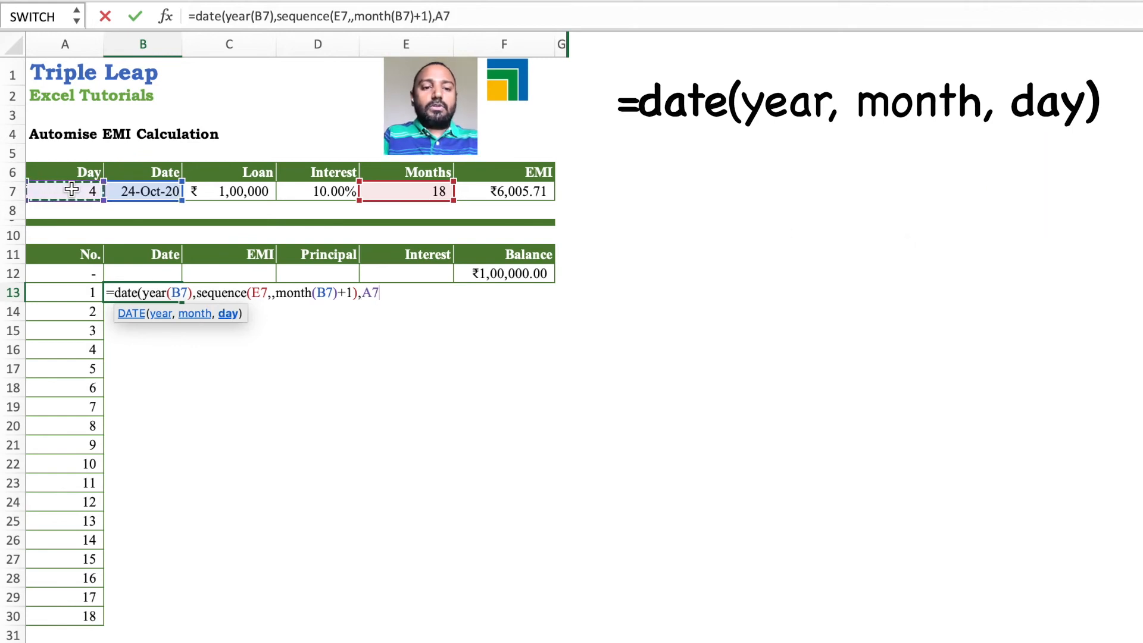
{"action": "type", "text": ")"}
{"action": "key", "text": "Return"}
{"action": "key", "text": "Up"}
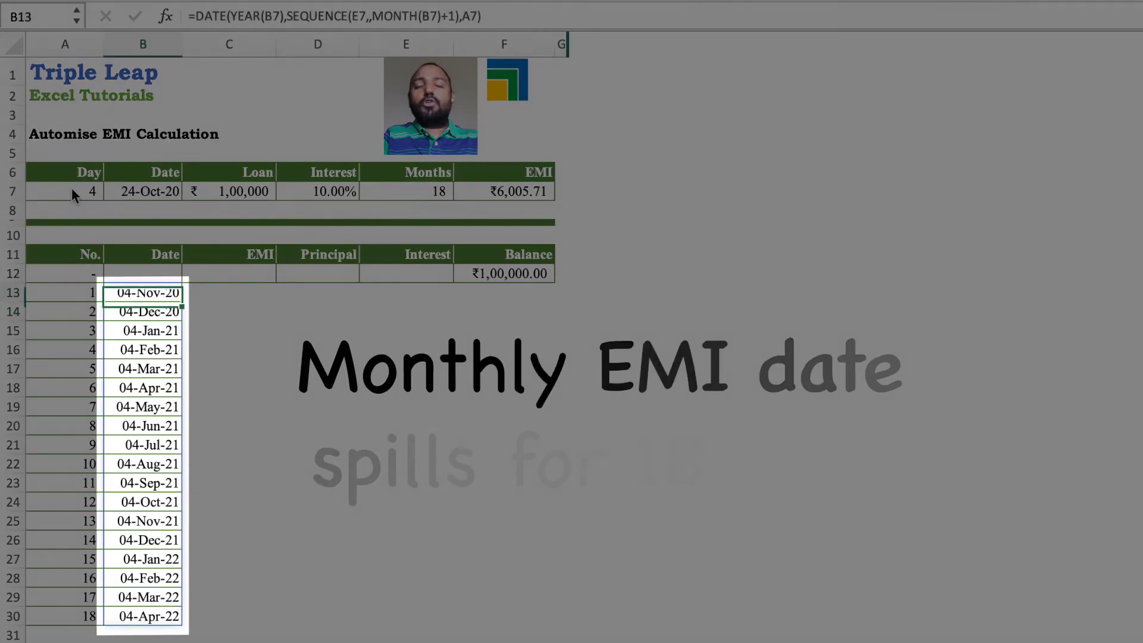
{"action": "key", "text": "Down"}
{"action": "key", "text": "Up"}
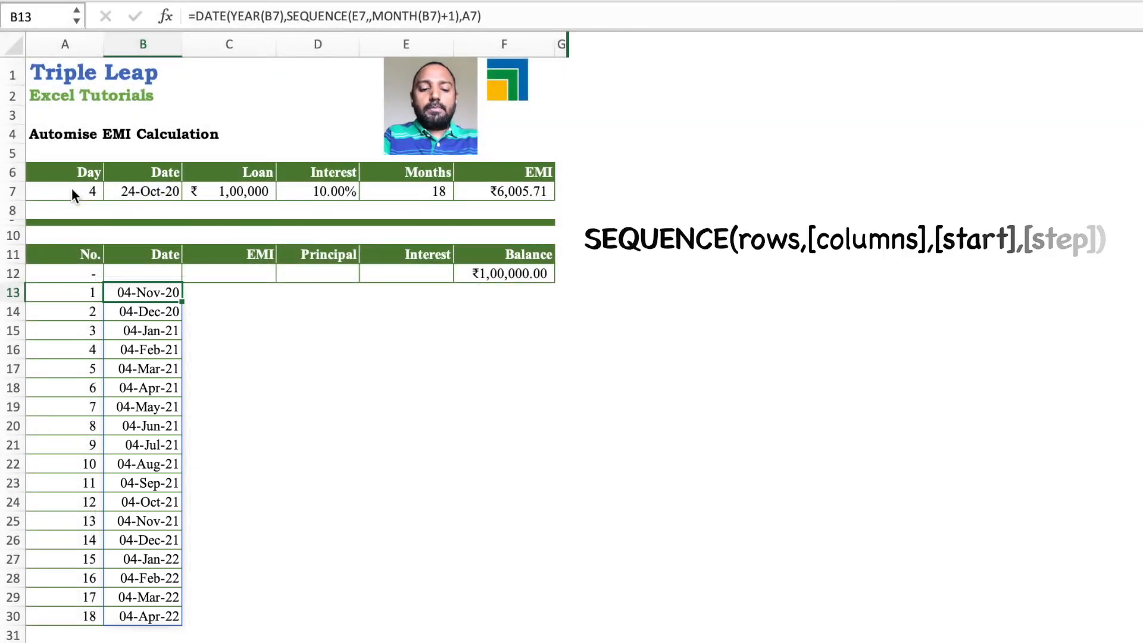
- Start a SEQUENCE formula in C13 with E7 as the rows argument
{"action": "key", "text": "Right"}
{"action": "type", "text": "="}
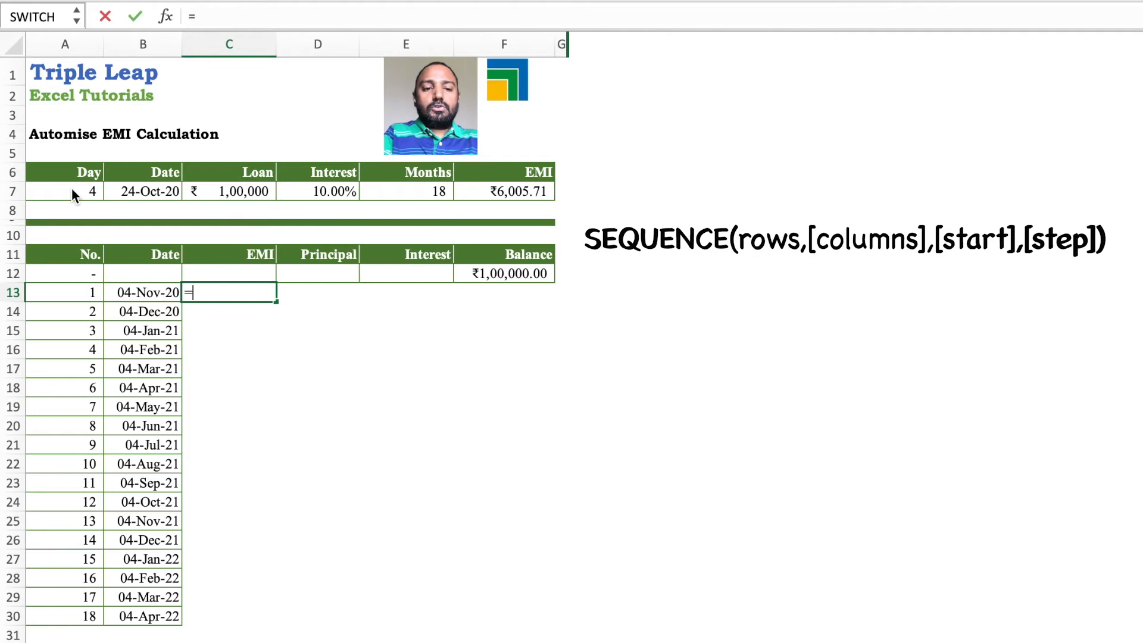
{"action": "type", "text": "sequence("}
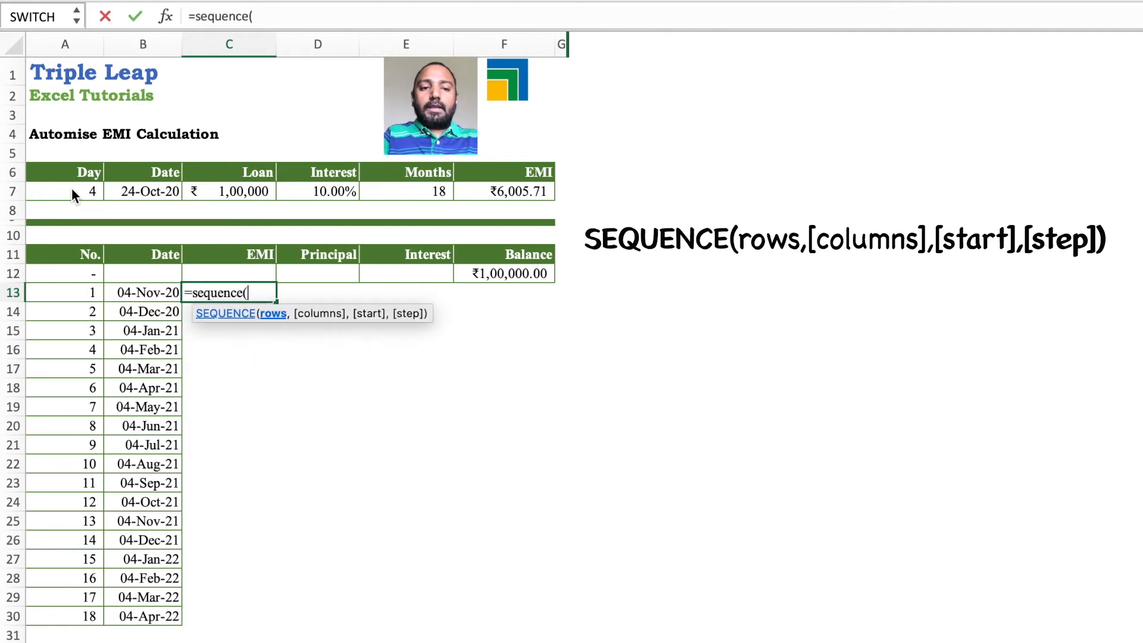
{"action": "key", "text": "Up"}
{"action": "key", "text": "Up"}
{"action": "key", "text": "Up"}
{"action": "key", "text": "Up"}
{"action": "key", "text": "Up"}
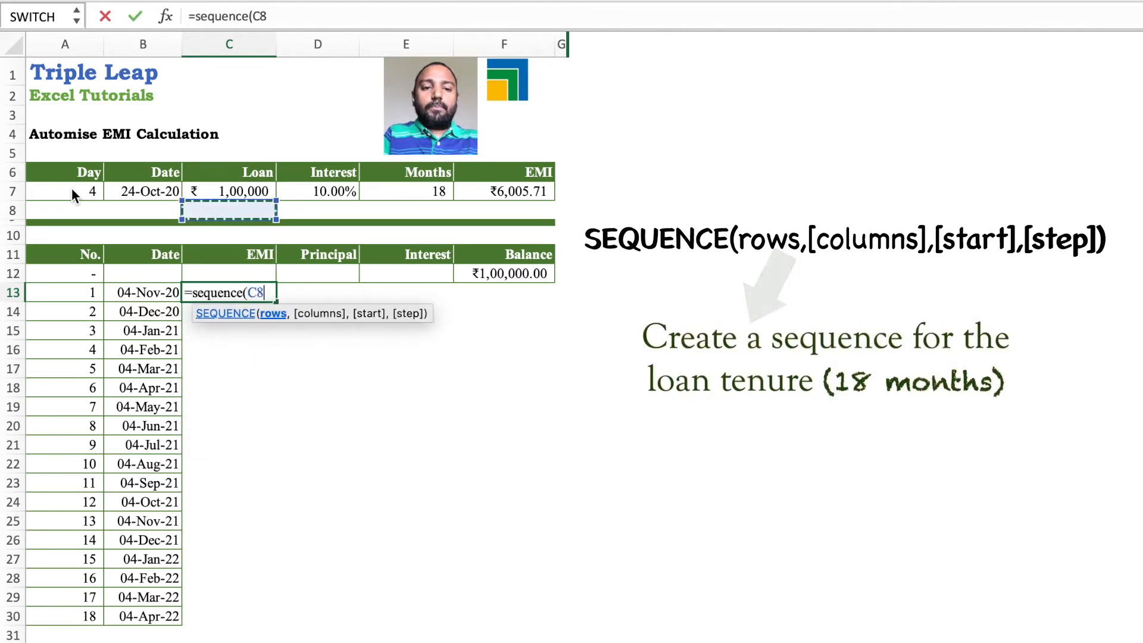
{"action": "key", "text": "Right"}
{"action": "key", "text": "Right"}
{"action": "type", "text": ","}
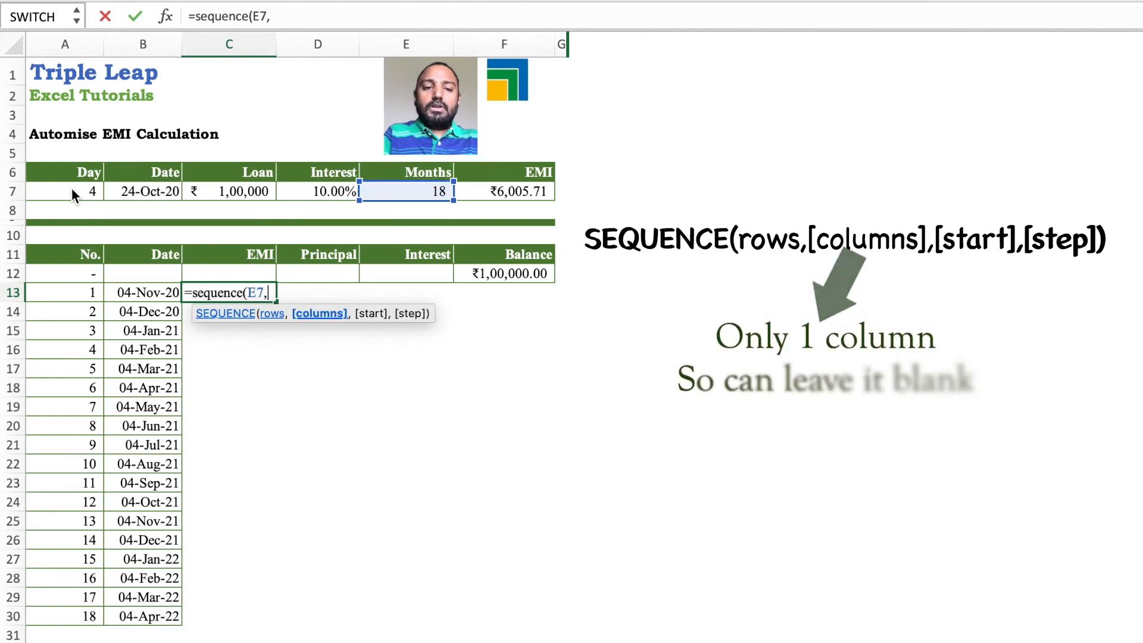
- Complete the C13 formula as =SEQUENCE(E7,,F7,0), with columns blank, F7 as start and 0 as step
{"action": "type", "text": ","}
{"action": "key", "text": "Up"}
{"action": "key", "text": "Up"}
{"action": "key", "text": "Up"}
{"action": "key", "text": "Up"}
{"action": "key", "text": "Up"}
{"action": "key", "text": "Right"}
{"action": "key", "text": "Right"}
{"action": "key", "text": "Right"}
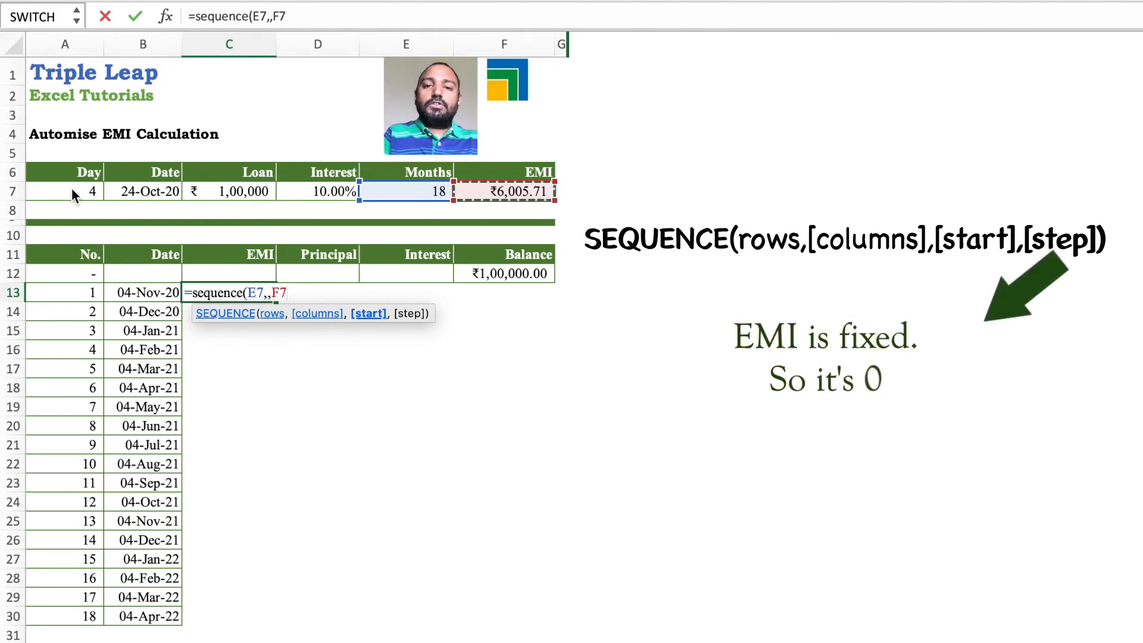
{"action": "type", "text": ",0"}
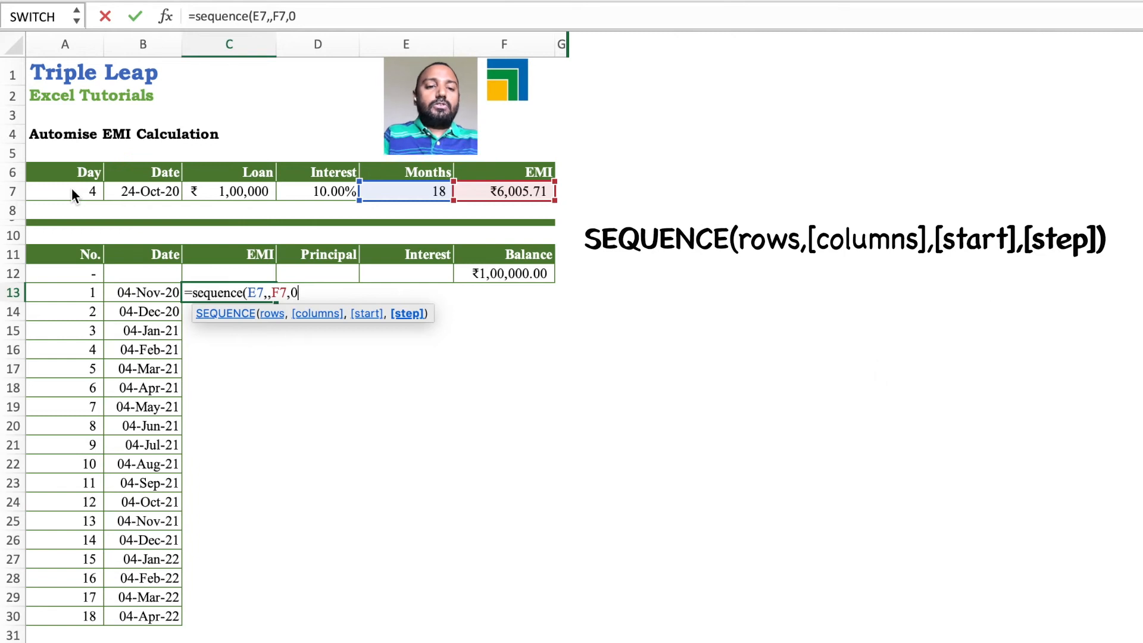
{"action": "type", "text": ")"}
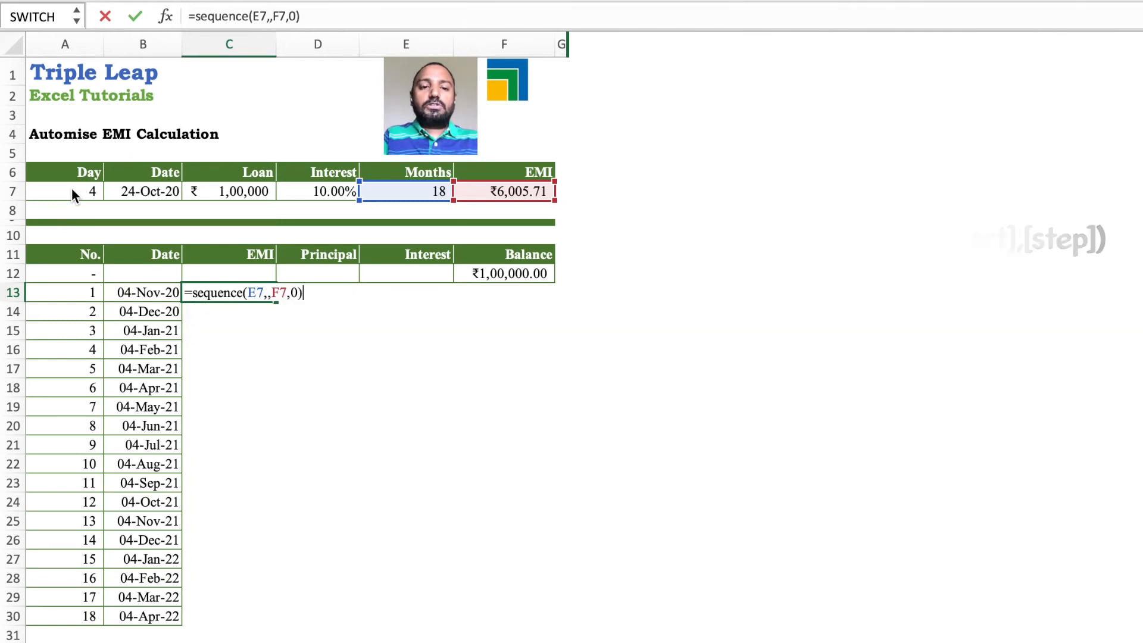
{"action": "key", "text": "Return"}
{"action": "key", "text": "Up"}
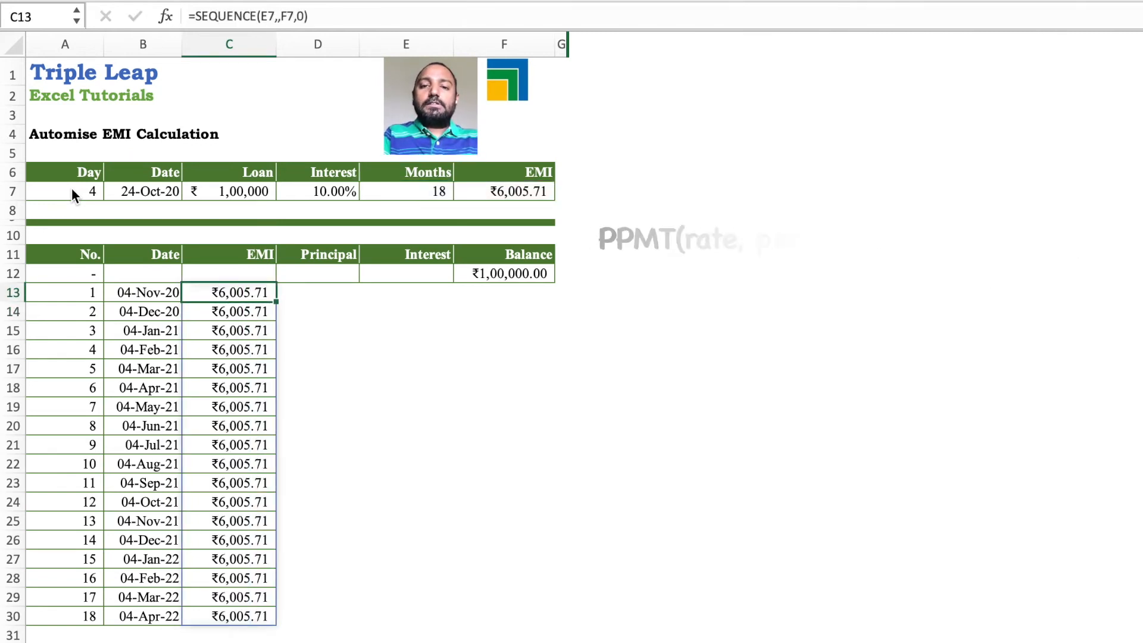
- Start a PPMT formula in D13 with D7/12 as the monthly rate
{"action": "key", "text": "Right"}
{"action": "type", "text": "=ppmt"}
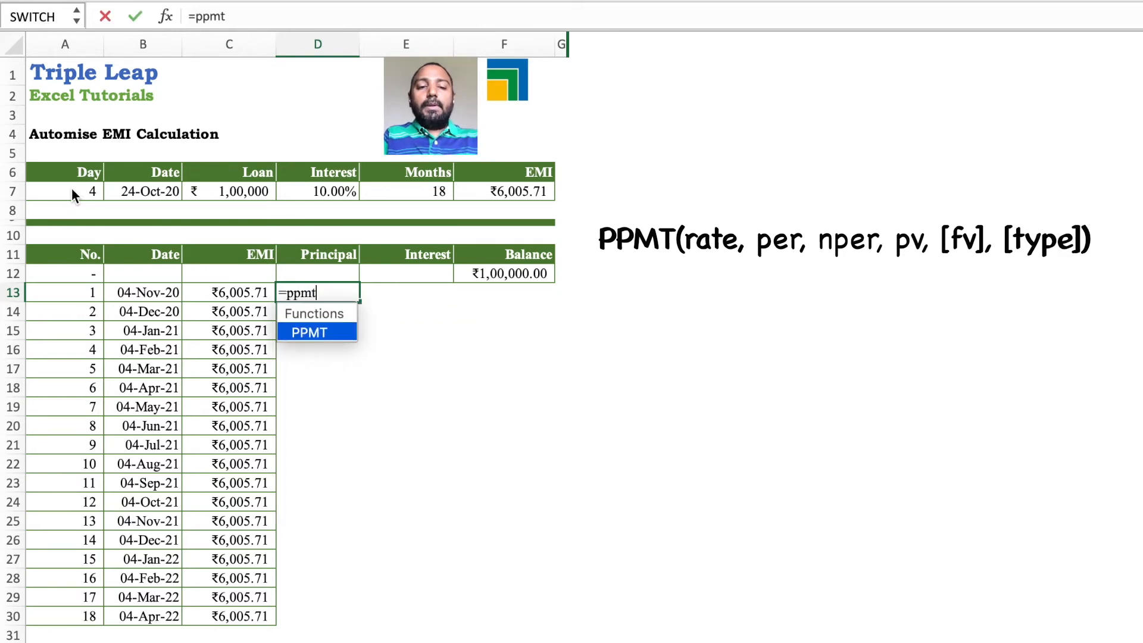
{"action": "type", "text": "("}
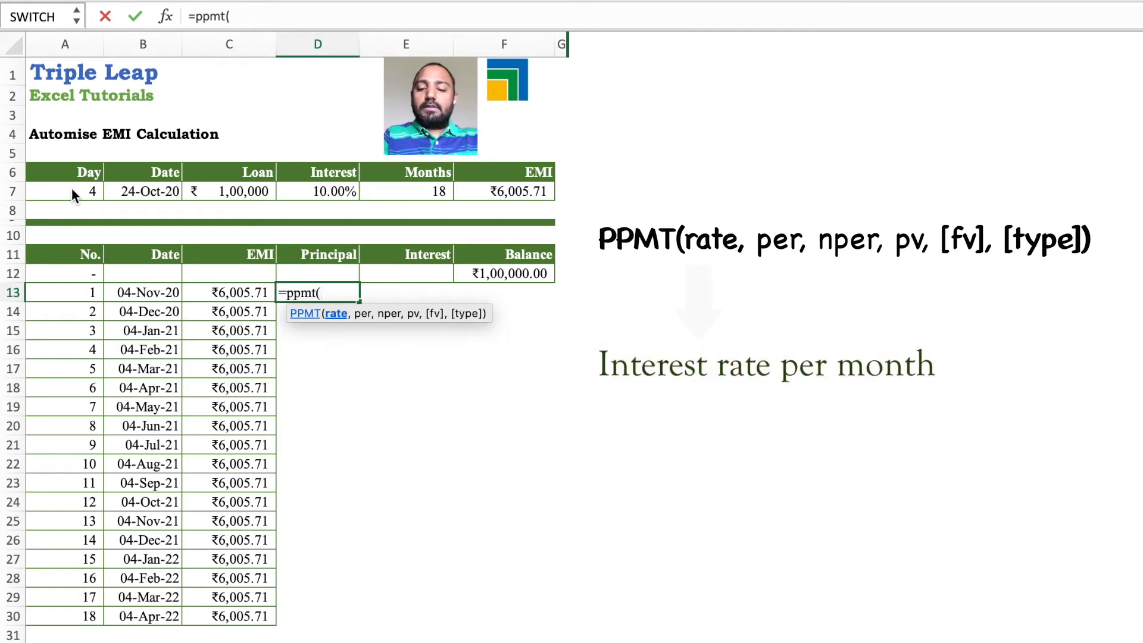
{"action": "key", "text": "Up"}
{"action": "key", "text": "Up"}
{"action": "key", "text": "Up"}
{"action": "key", "text": "Up"}
{"action": "key", "text": "Up"}
{"action": "type", "text": "/1"}
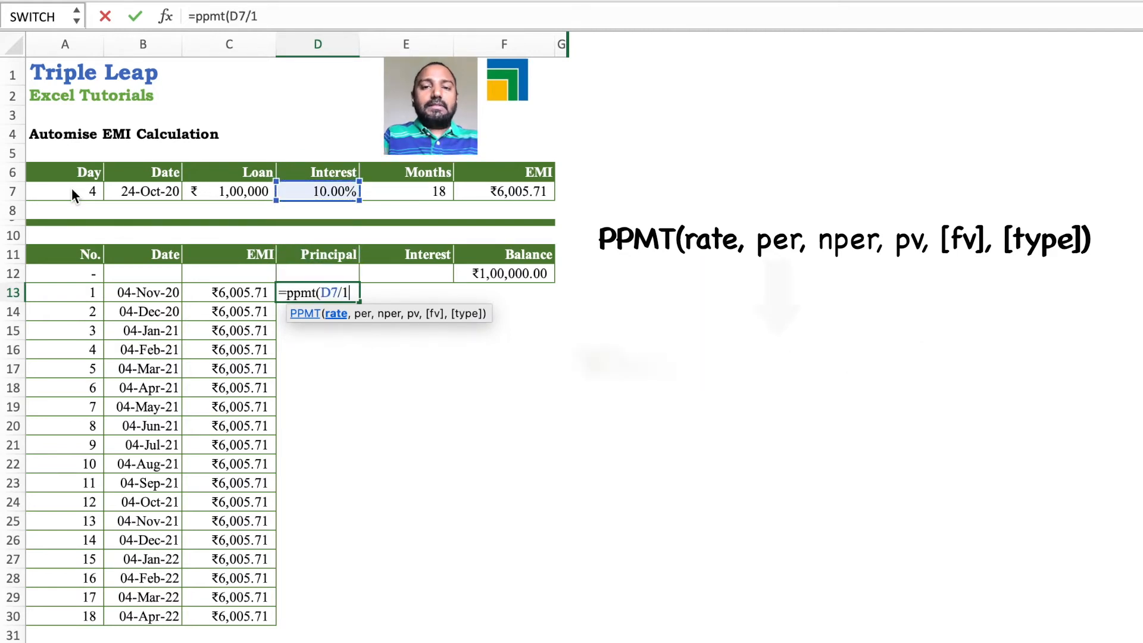
{"action": "type", "text": "2,"}
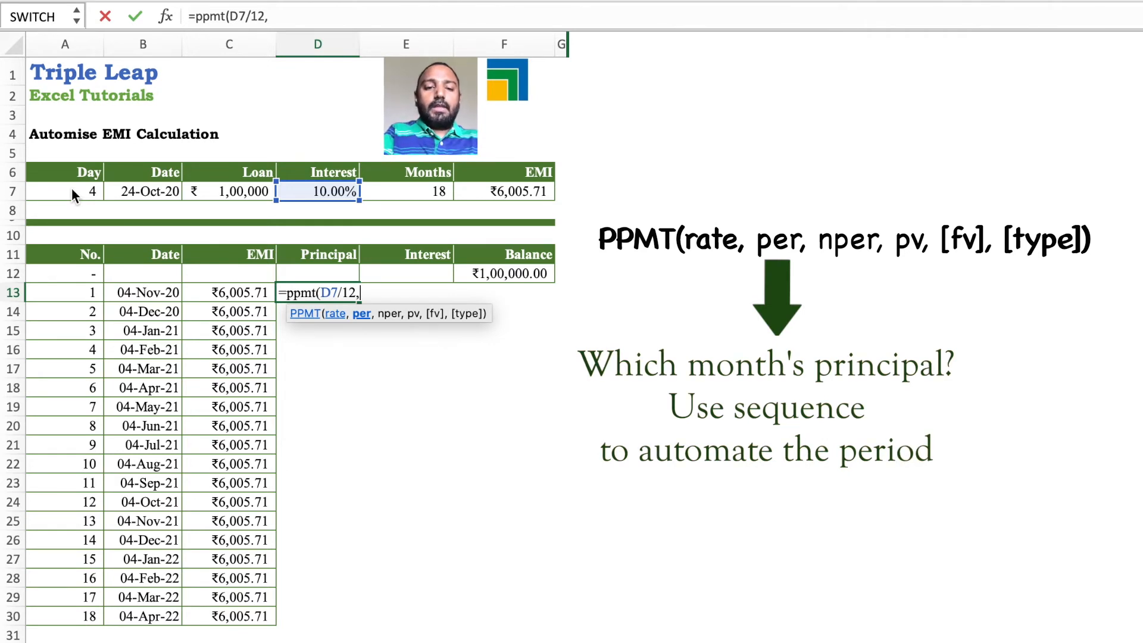
- Add SEQUENCE(E7) as the period argument of the PPMT formula
{"action": "type", "text": "sequence("}
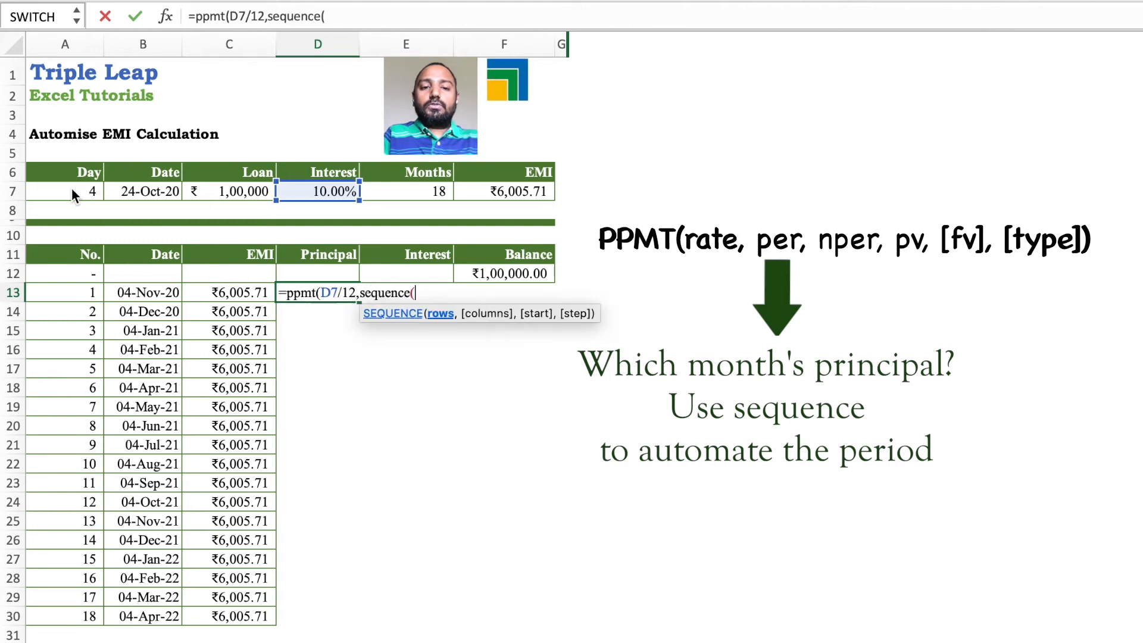
{"action": "key", "text": "Up"}
{"action": "key", "text": "Up"}
{"action": "key", "text": "Up"}
{"action": "key", "text": "Up"}
{"action": "key", "text": "Up"}
{"action": "key", "text": "Right"}
{"action": "key", "text": "Right"}
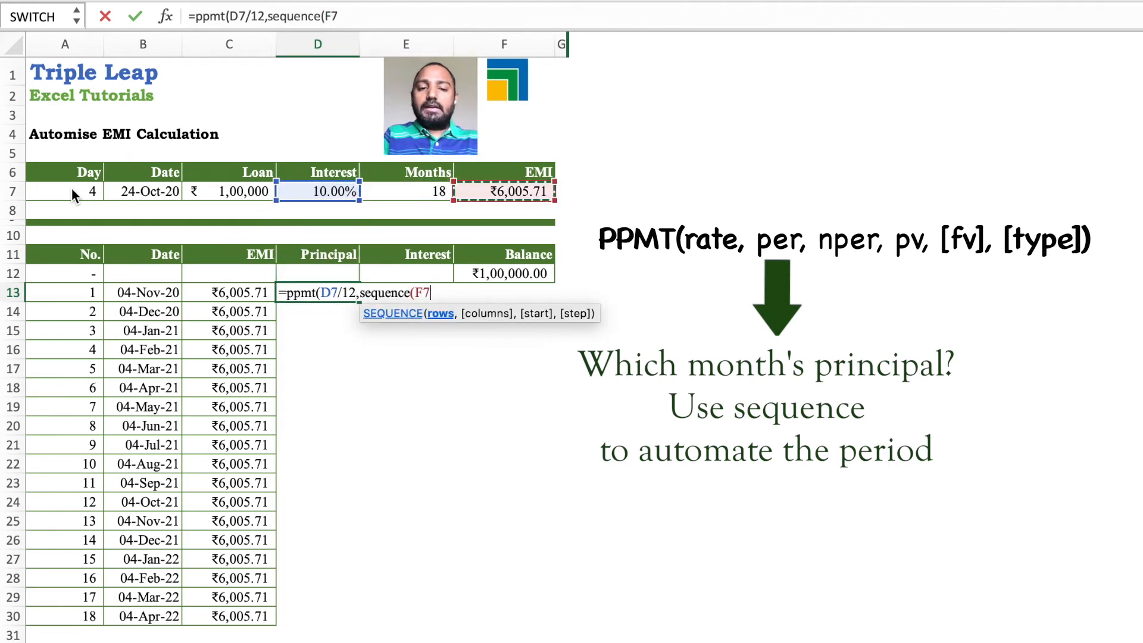
{"action": "key", "text": "Left"}
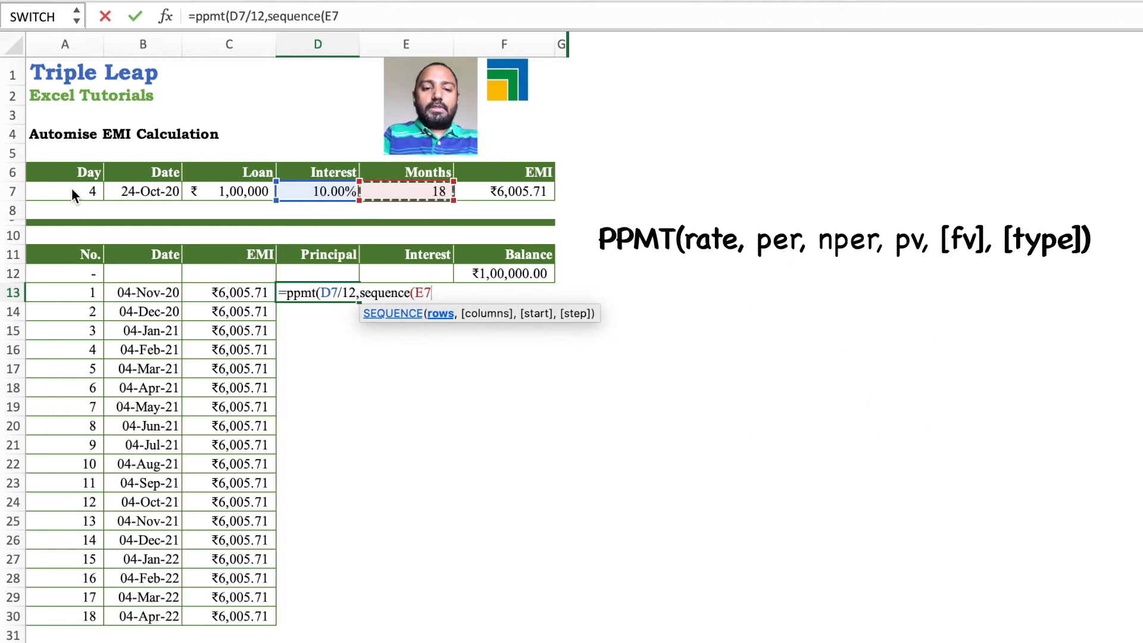
{"action": "type", "text": "),"}
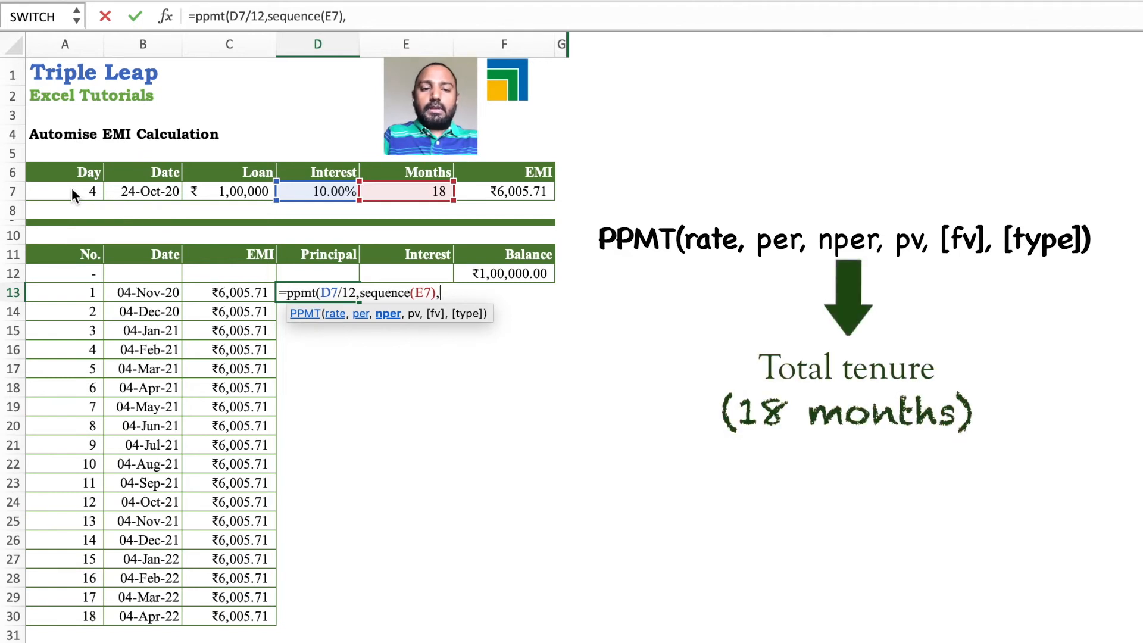
- Use E7 as the total number of periods in the PPMT formula
{"action": "key", "text": "Up"}
{"action": "key", "text": "Up"}
{"action": "key", "text": "Up"}
{"action": "key", "text": "Up"}
{"action": "key", "text": "Up"}
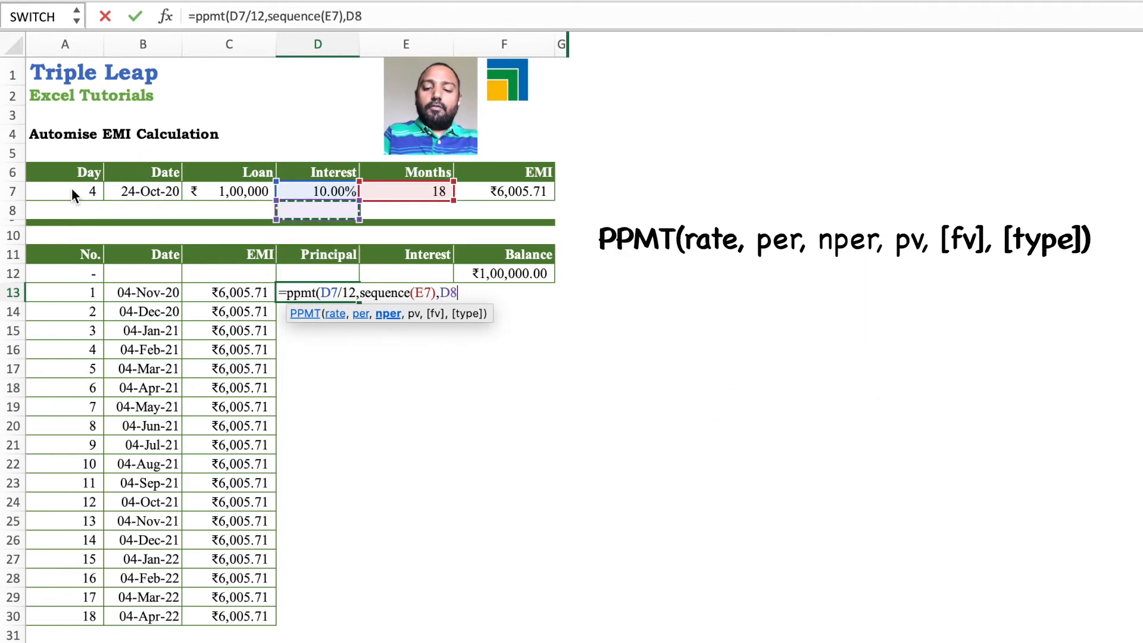
{"action": "key", "text": "Right"}
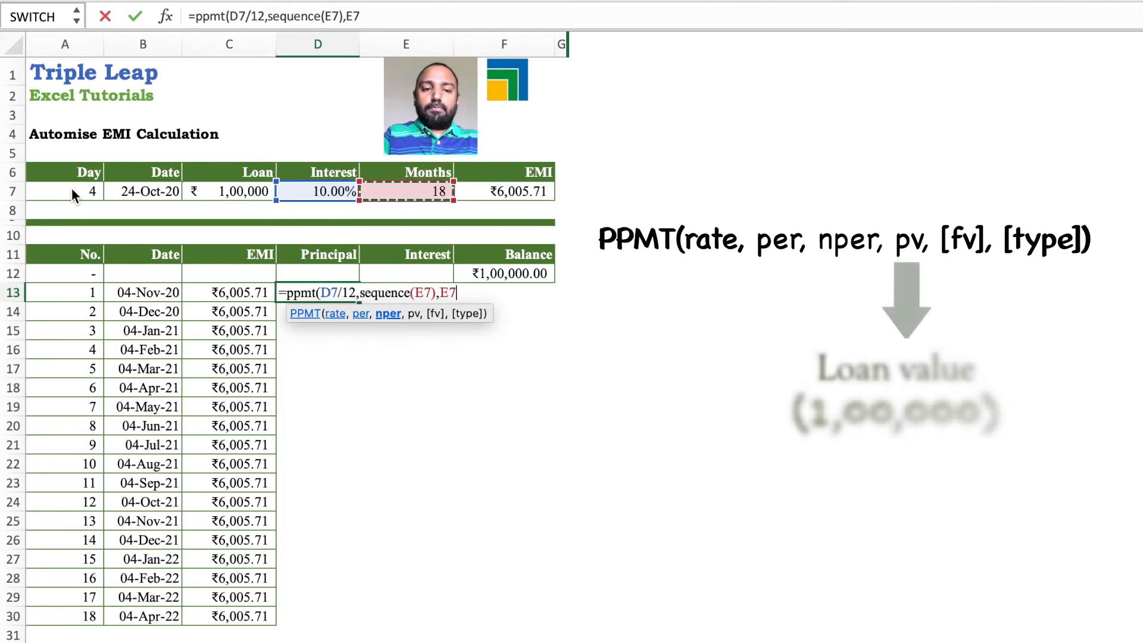
{"action": "type", "text": ","}
- Use C7 as the present value and complete the PPMT formula in D13
{"action": "key", "text": "Up"}
{"action": "key", "text": "Up"}
{"action": "key", "text": "Up"}
{"action": "key", "text": "Up"}
{"action": "key", "text": "Up"}
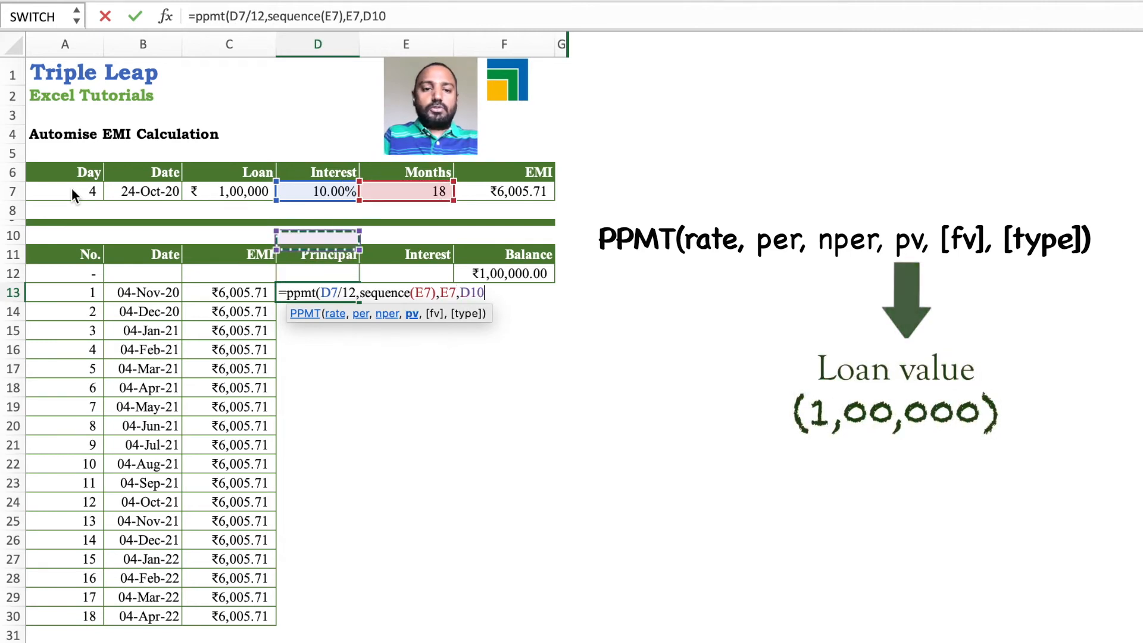
{"action": "key", "text": "Left"}
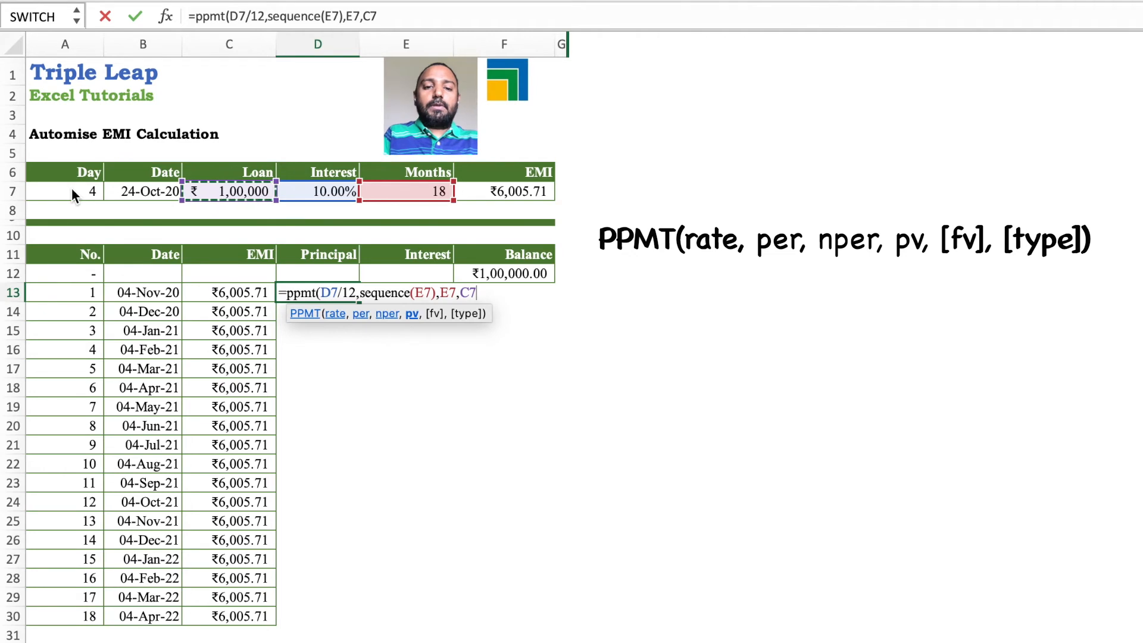
{"action": "type", "text": ")"}
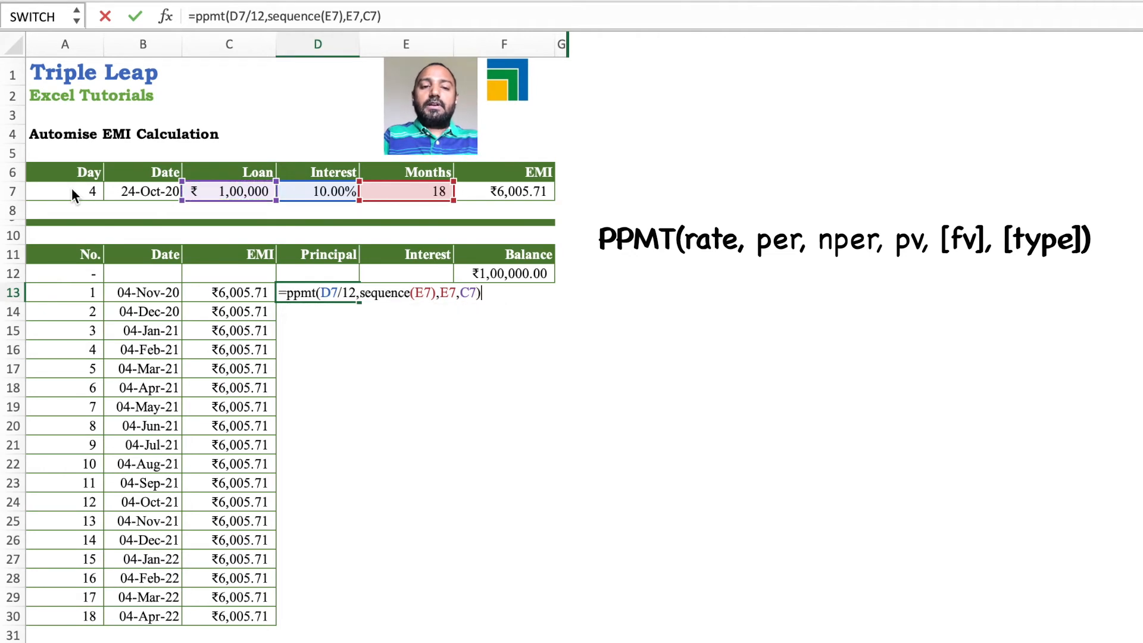
{"action": "key", "text": "Return"}
{"action": "key", "text": "Up"}
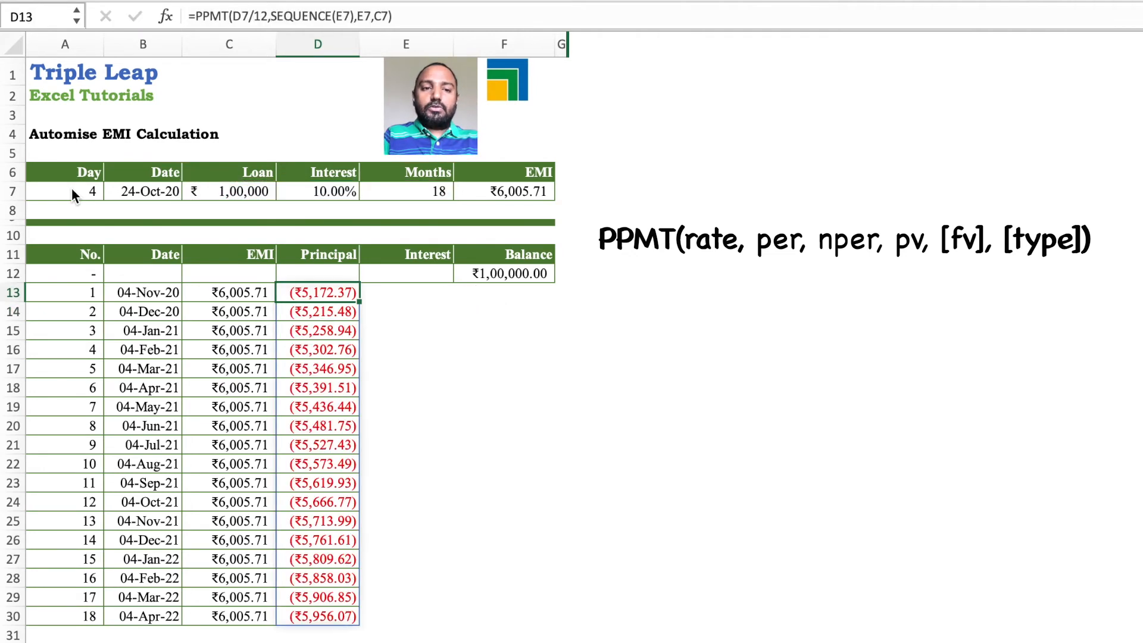
- Negate the principal formula in D13 so it reads =-PPMT(D7/12,SEQUENCE(E7),E7,C7)
{"action": "left_click", "coordinate": [197, 16]}
{"action": "type", "text": "-"}
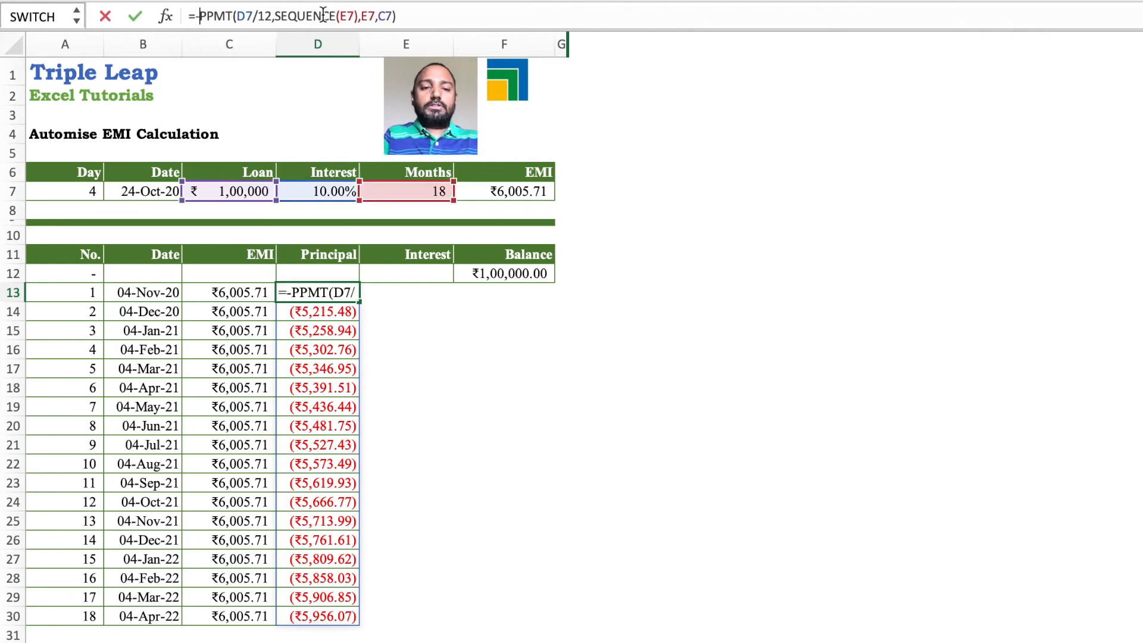
{"action": "key", "text": "Return"}
{"action": "key", "text": "Up"}
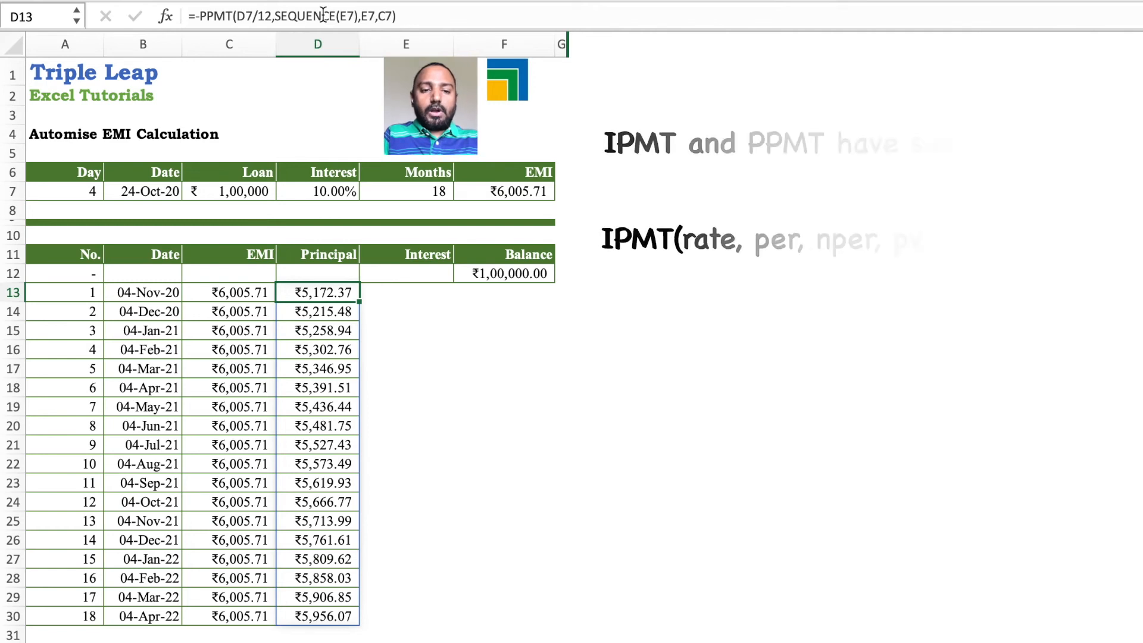
- Copy the formula text from D13 into E13 with its cell references unchanged
{"action": "left_click", "coordinate": [444, 16]}
{"action": "key", "text": "super+a"}
{"action": "key", "text": "super+c"}
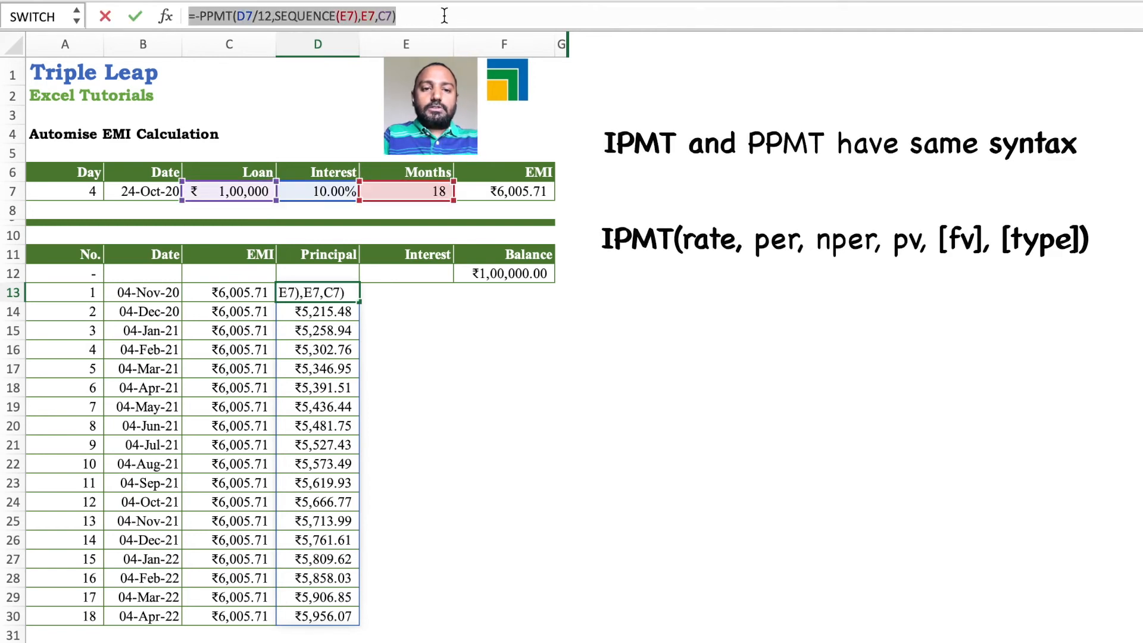
{"action": "key", "text": "Escape"}
{"action": "key", "text": "Right"}
{"action": "left_click", "coordinate": [435, 14]}
{"action": "key", "text": "super+v"}
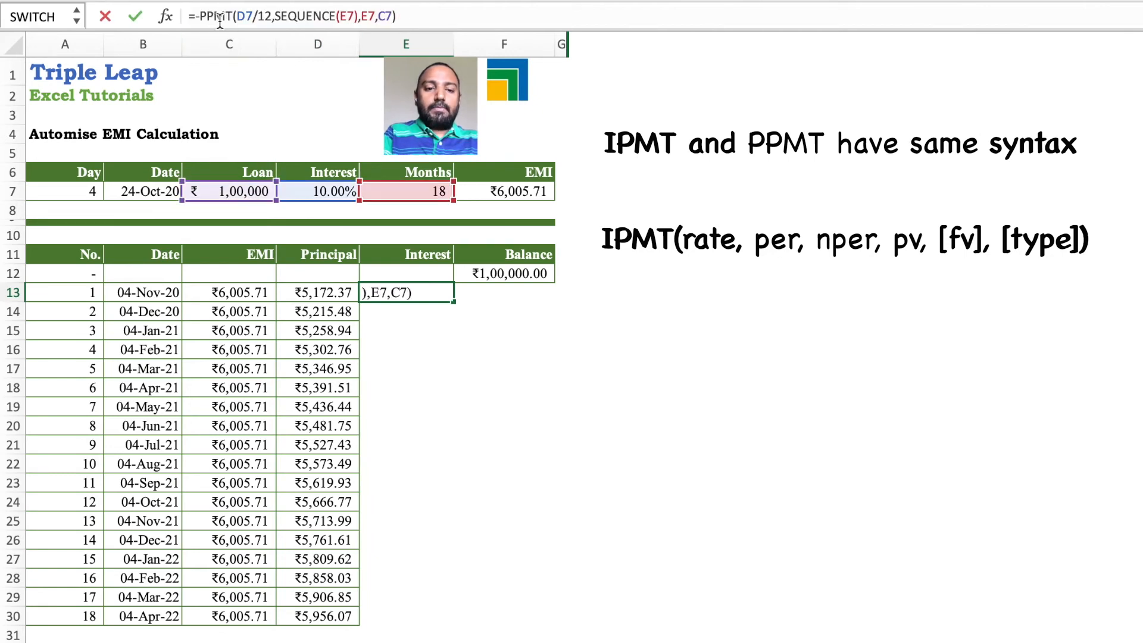
- Change the function in the E13 formula to IPMT so it reads =-IPMT(D7/12,SEQUENCE(E7),E7,C7)
{"action": "left_click", "coordinate": [201, 16]}
{"action": "key", "text": "BackSpace"}
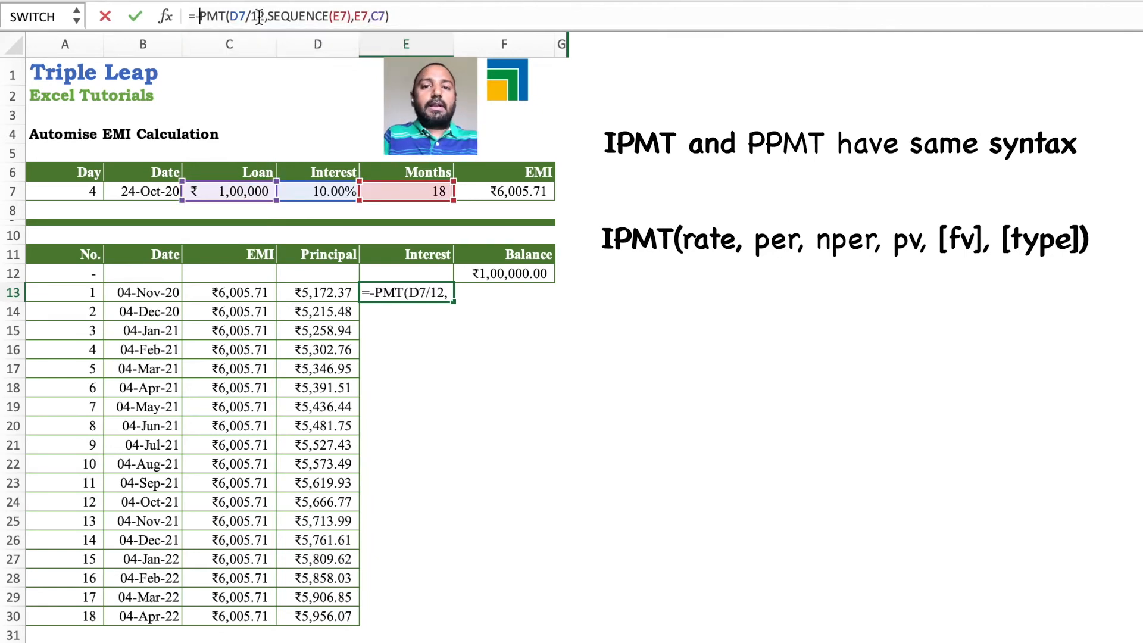
{"action": "type", "text": "I"}
{"action": "key", "text": "Return"}
{"action": "key", "text": "Up"}
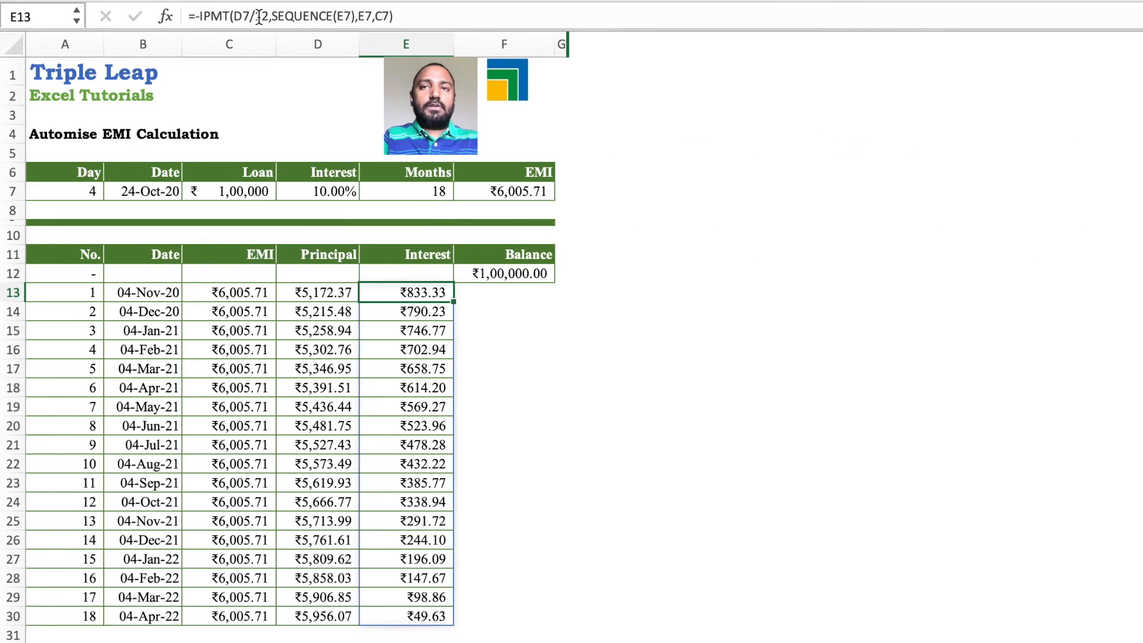
- Begin the balance formula in F13 with SUBTOTAL function 9 over an OFFSET whose reference is D13
{"action": "key", "text": "Right"}
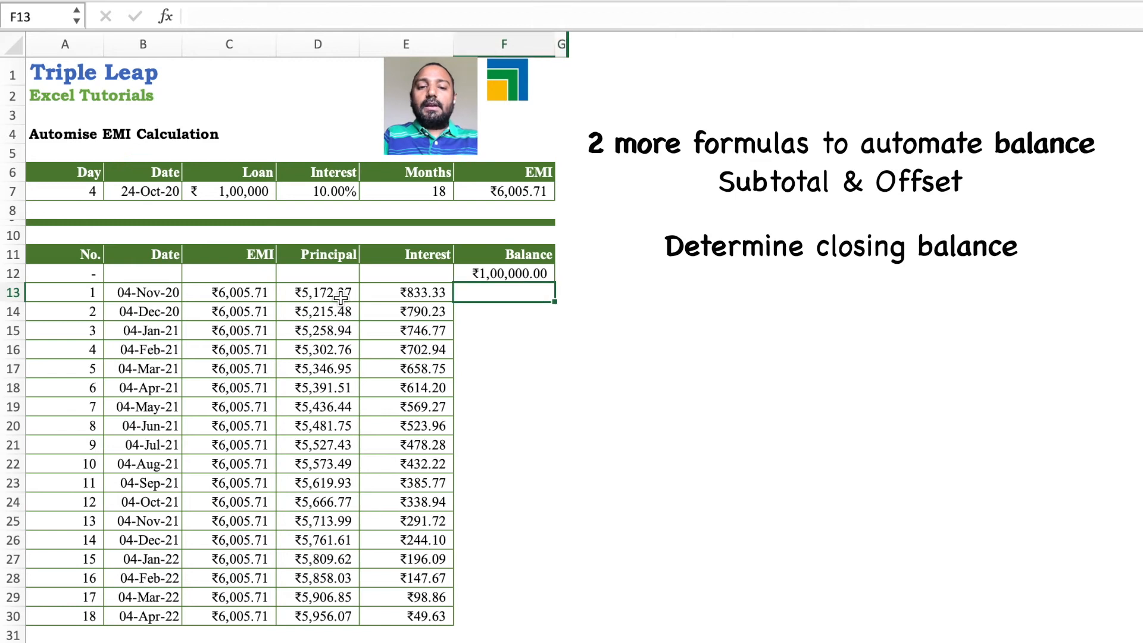
{"action": "type", "text": "="}
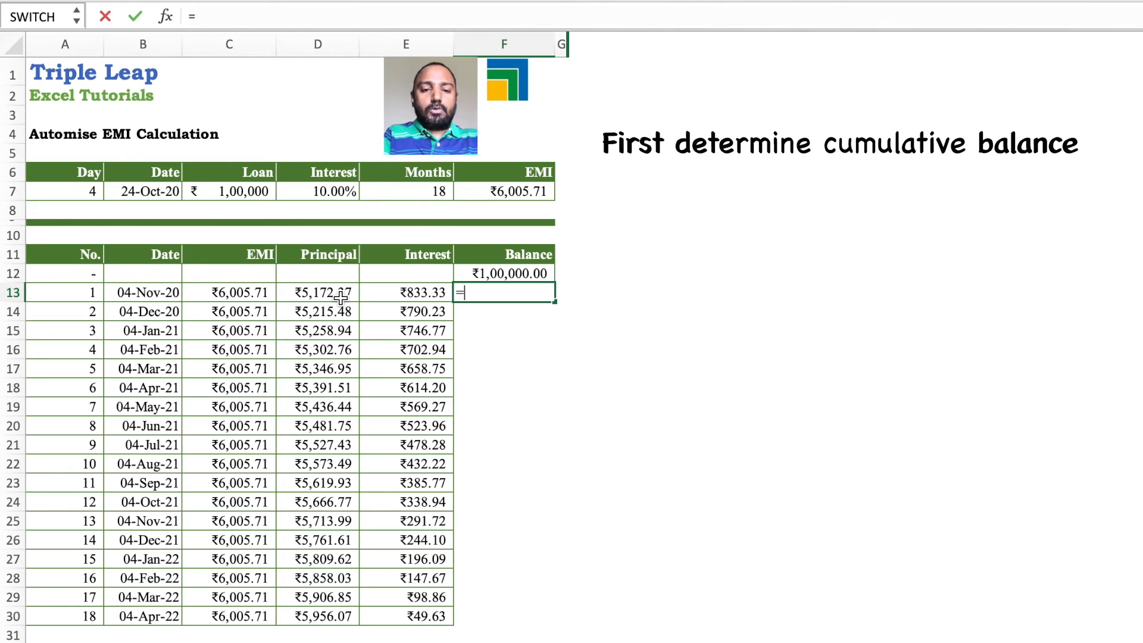
{"action": "type", "text": "subtot"}
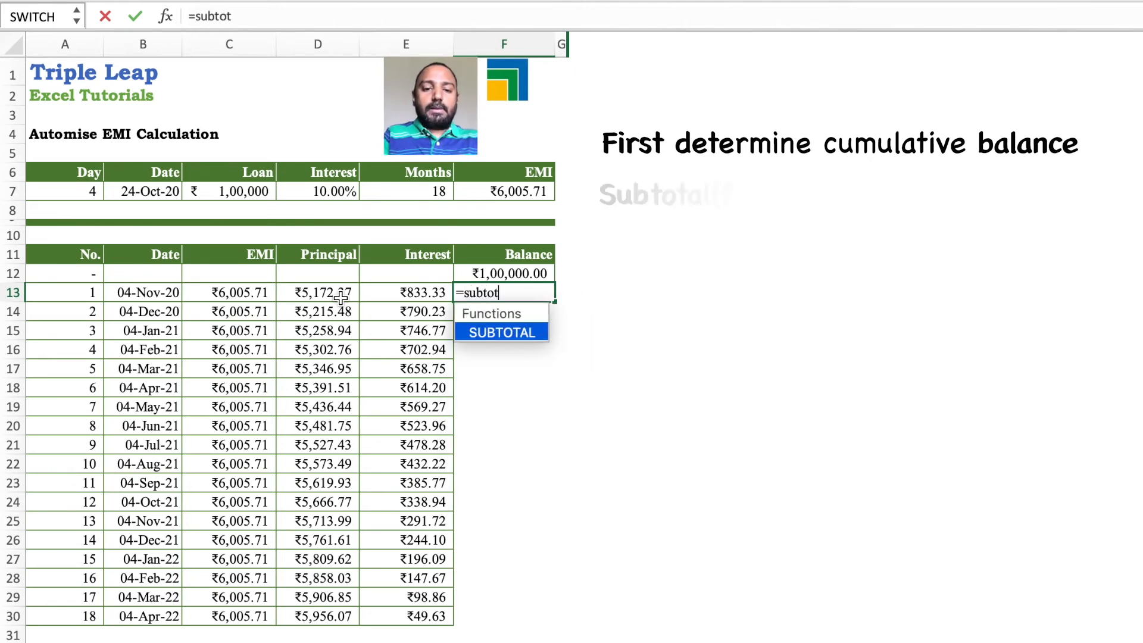
{"action": "type", "text": "al(9"}
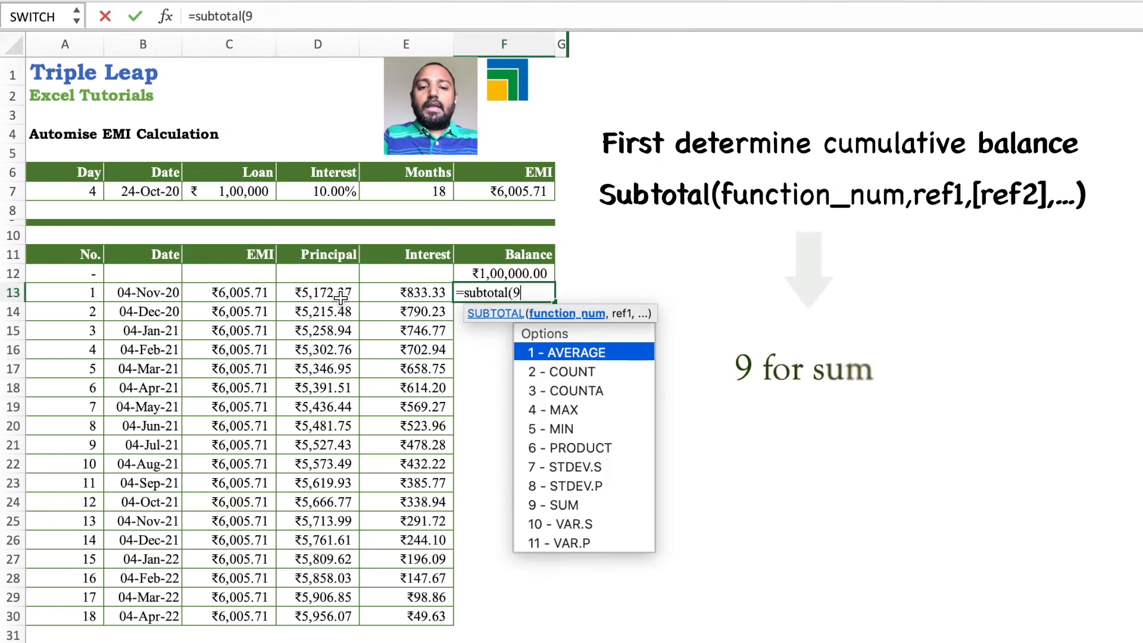
{"action": "type", "text": ","}
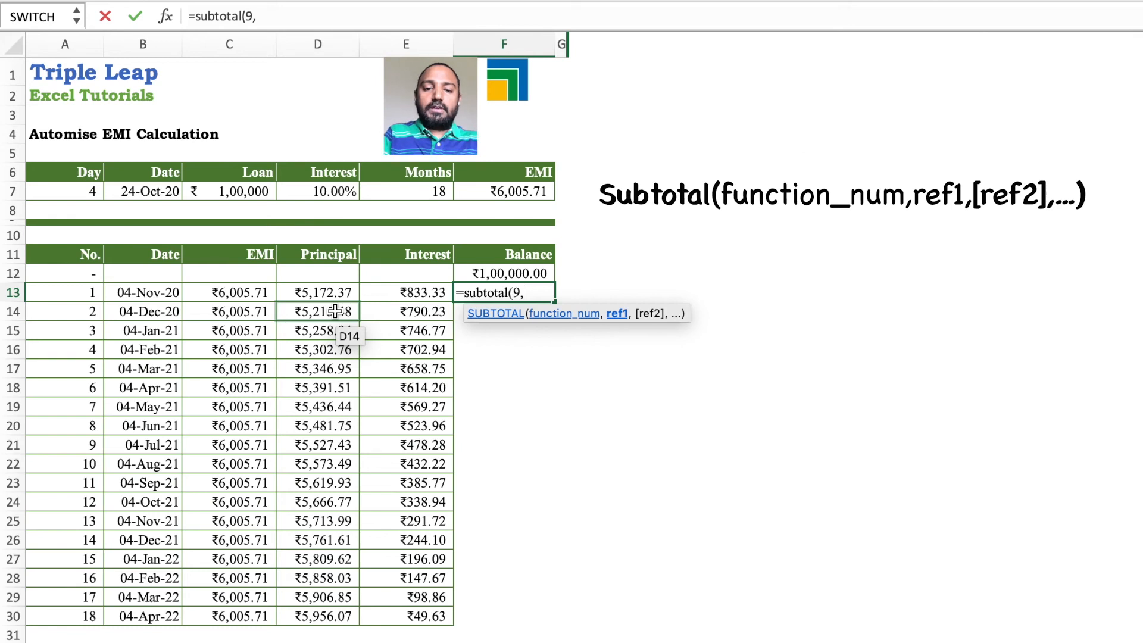
{"action": "type", "text": "offset"}
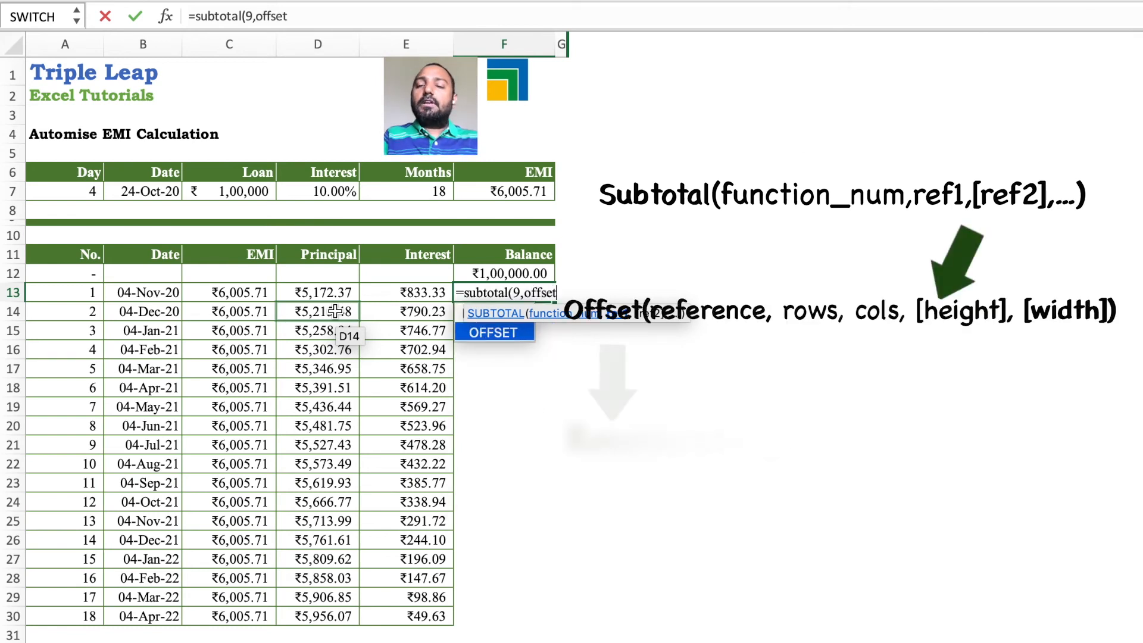
{"action": "type", "text": "("}
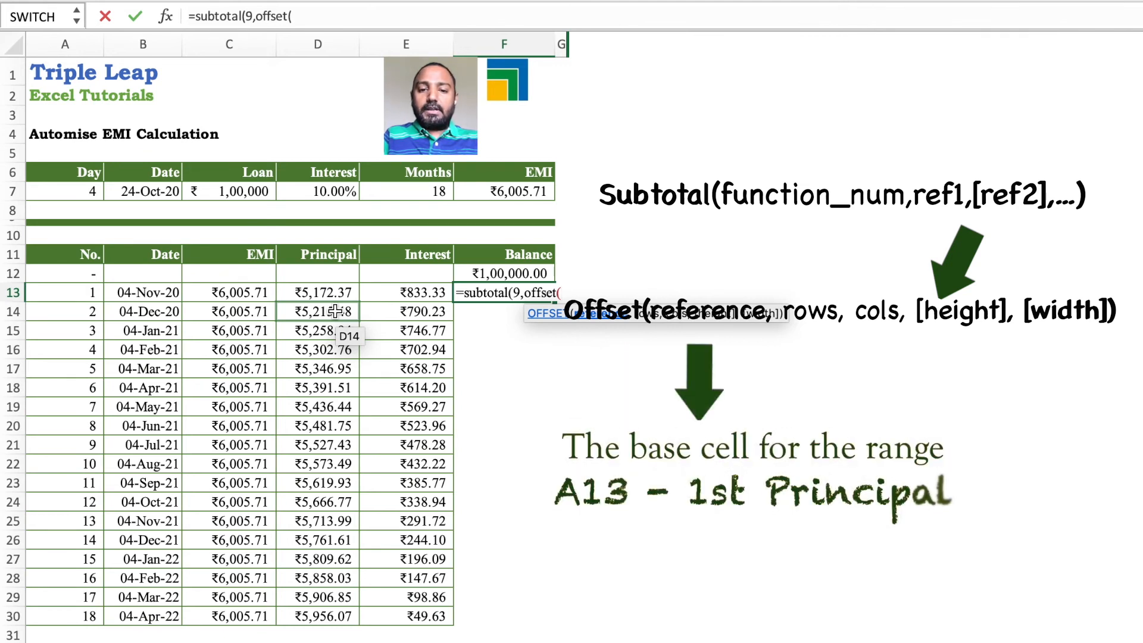
{"action": "left_click", "coordinate": [334, 293]}
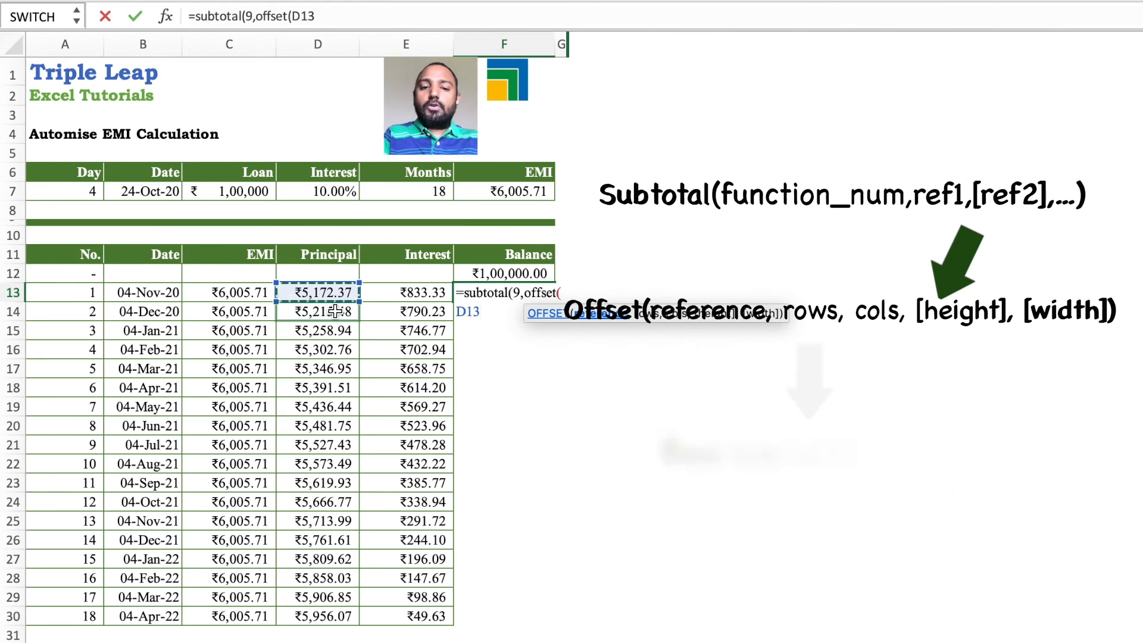
- Leave OFFSET's rows and cols empty, use A13# as its height, and complete the cumulative principal formula in F13
{"action": "type", "text": ","}
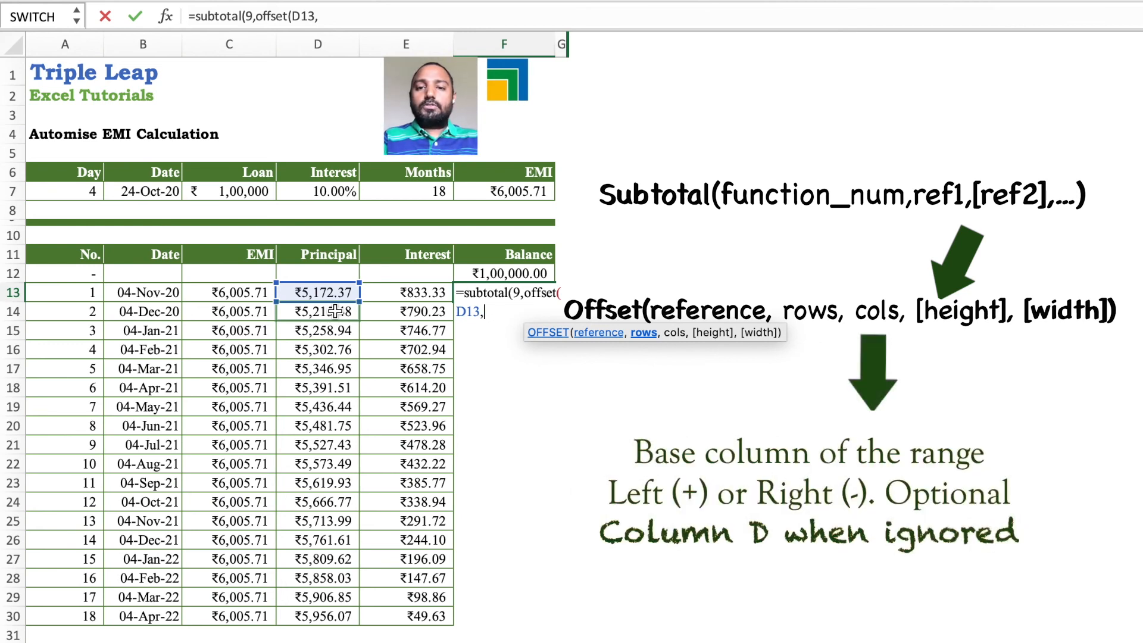
{"action": "type", "text": ","}
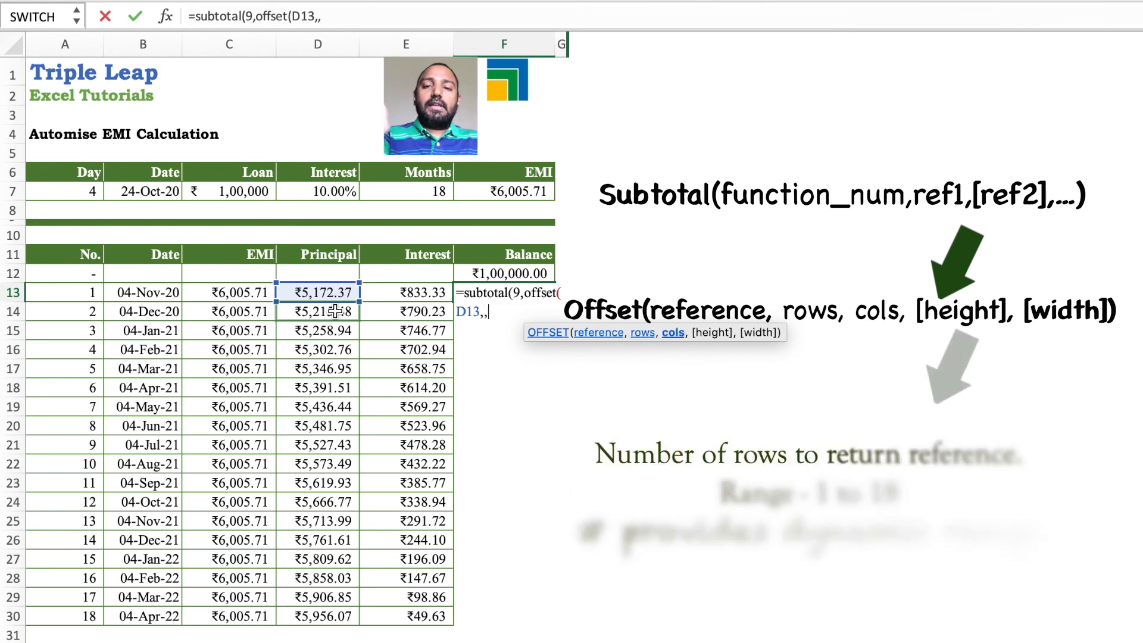
{"action": "type", "text": ","}
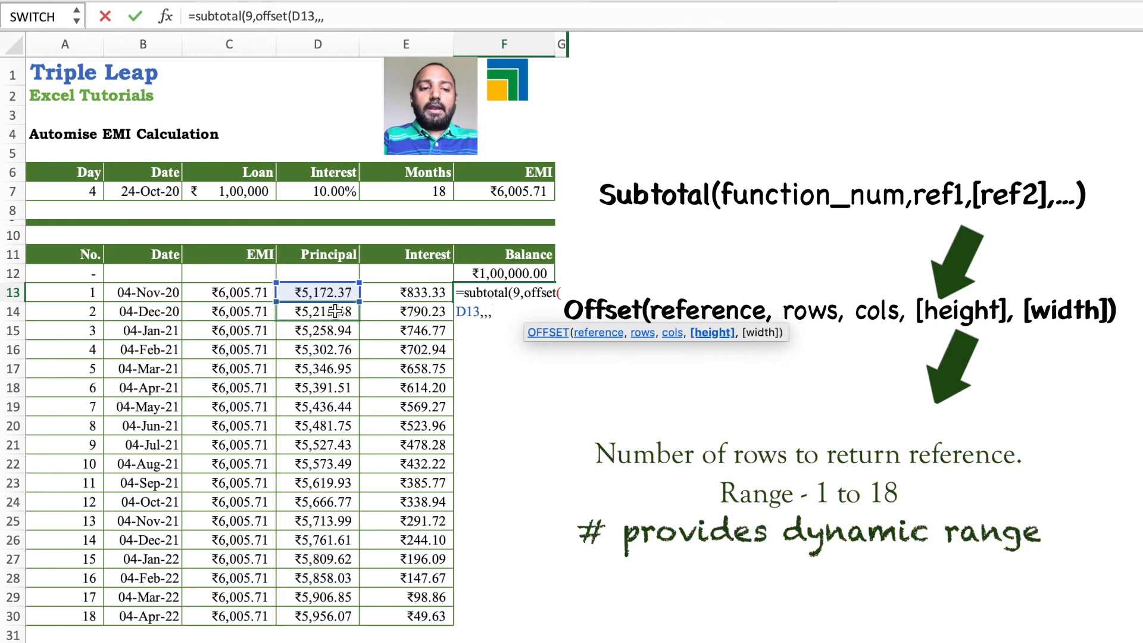
{"action": "left_click", "coordinate": [69, 293]}
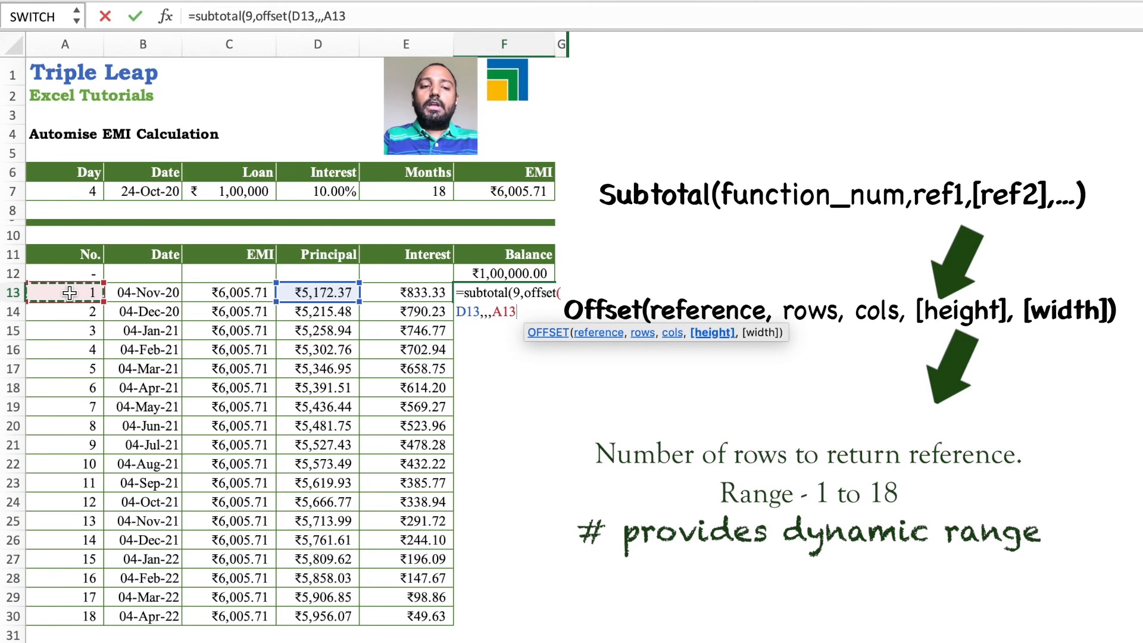
{"action": "type", "text": "#"}
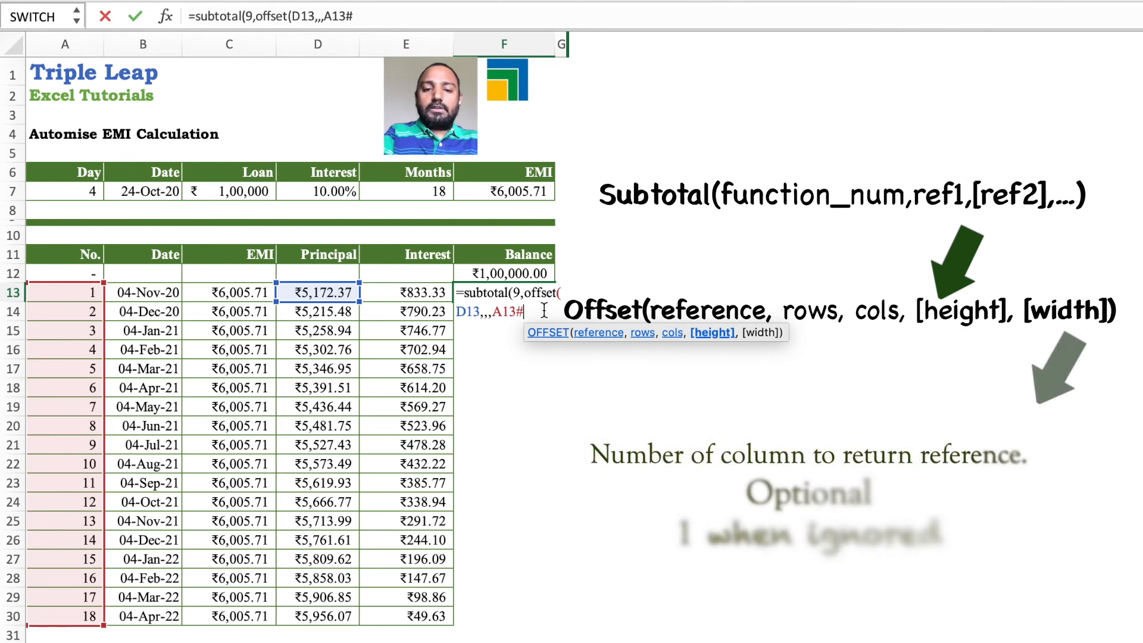
{"action": "type", "text": ")"}
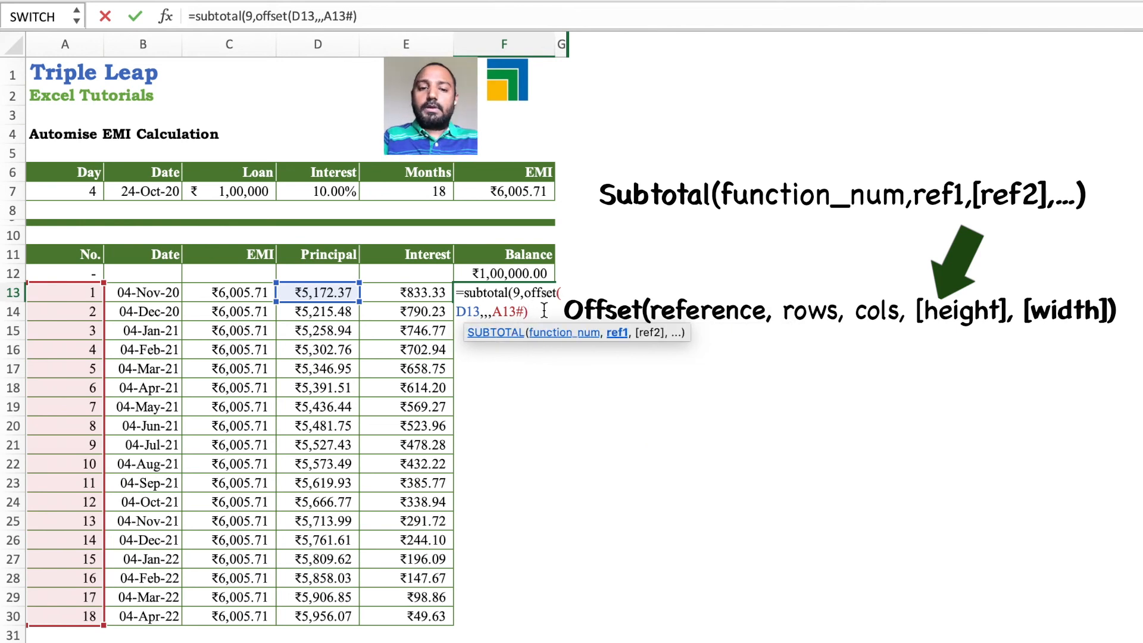
{"action": "type", "text": ")"}
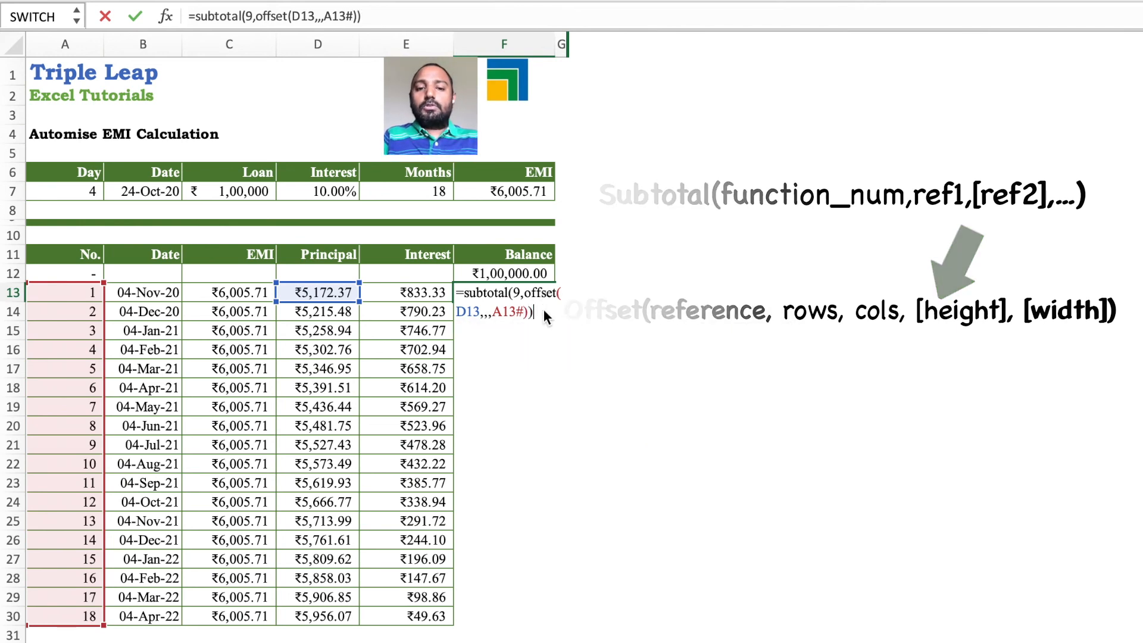
{"action": "key", "text": "Return"}
{"action": "key", "text": "Up"}
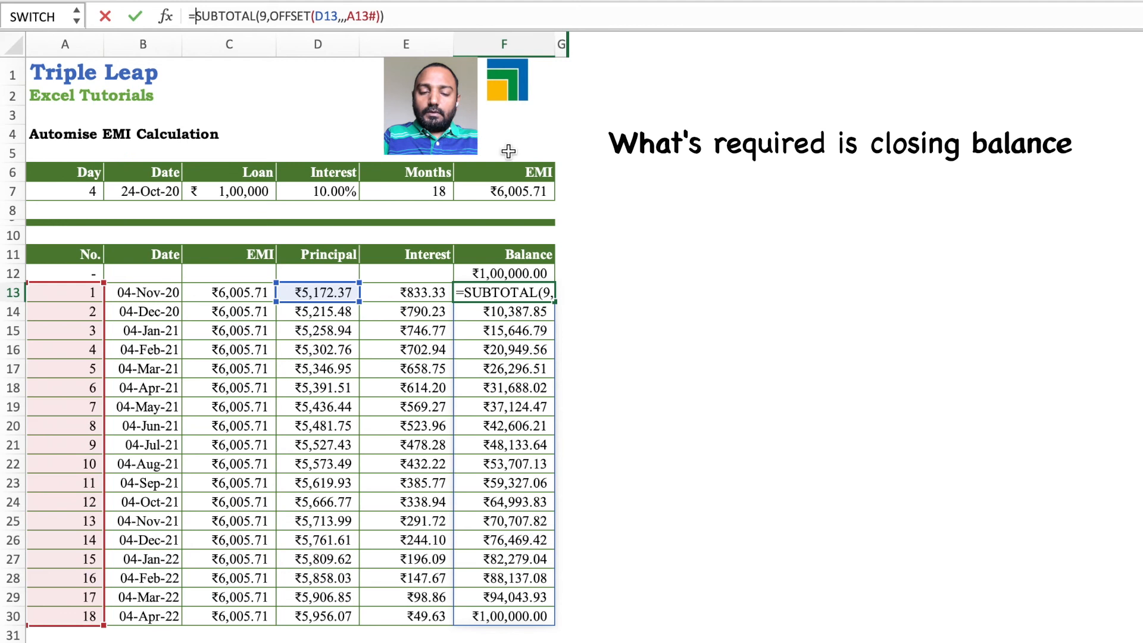
- Subtract the cumulative principal from F12 in F13, giving =F12-SUBTOTAL(9,OFFSET(D13,,,A13#)), and check the last balance row
{"action": "left_click", "coordinate": [503, 273]}
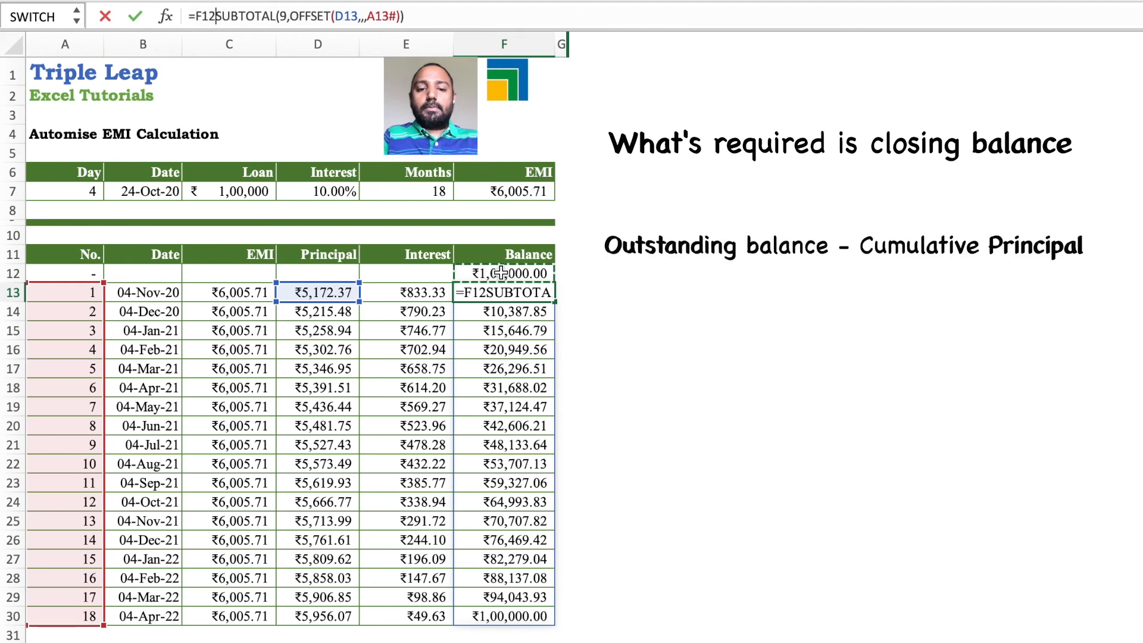
{"action": "type", "text": "-"}
{"action": "key", "text": "Return"}
{"action": "key", "text": "Up"}
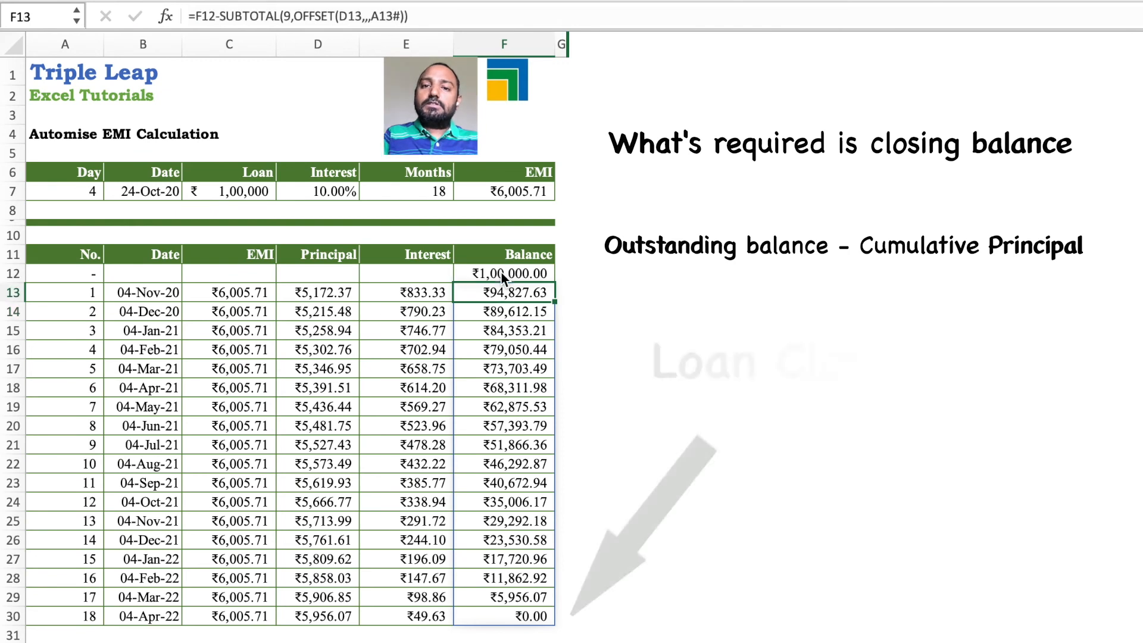
{"action": "key", "text": "Down"}
{"action": "key", "text": "ctrl+Down"}
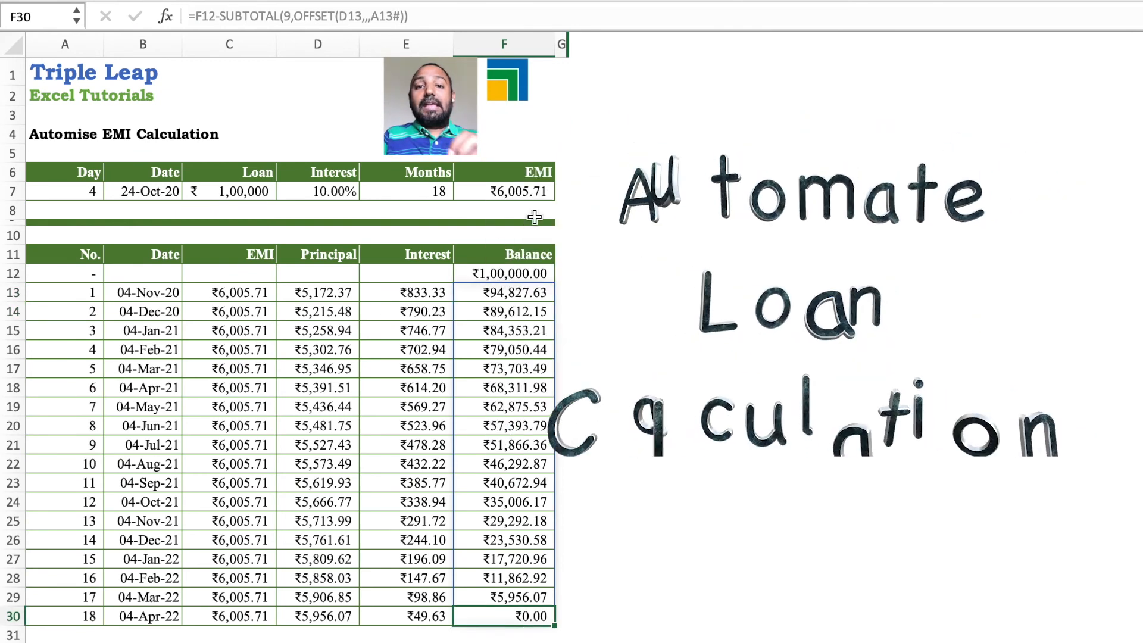
- Set the loan term in E7 to 12 months and check the final instalment's EMI, principal, interest and balance
{"action": "left_click", "coordinate": [82, 178]}
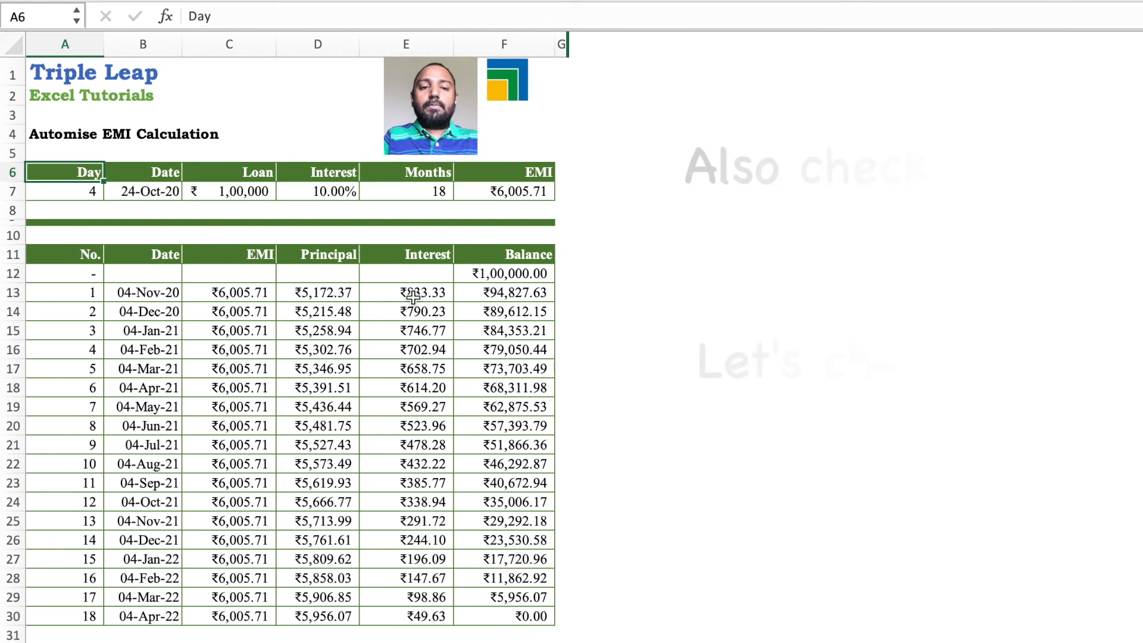
{"action": "left_click", "coordinate": [414, 185]}
{"action": "type", "text": "12"}
{"action": "key", "text": "Return"}
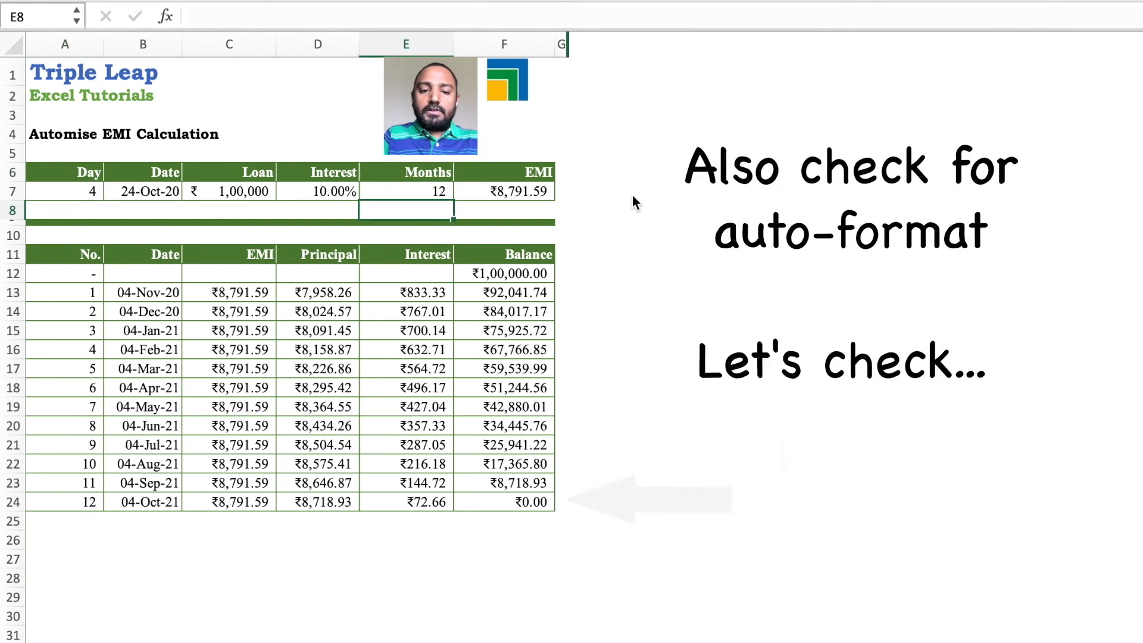
{"action": "left_click", "coordinate": [523, 501]}
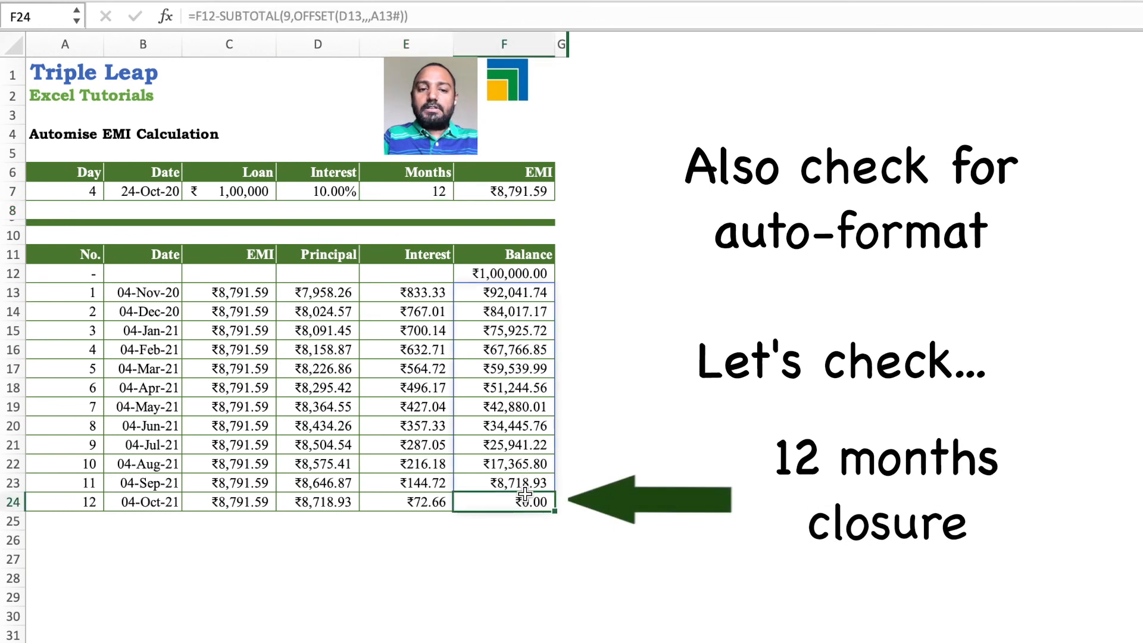
{"action": "left_click", "coordinate": [229, 502]}
{"action": "left_click", "coordinate": [325, 501]}
{"action": "left_click", "coordinate": [415, 501]}
{"action": "left_click", "coordinate": [511, 499]}
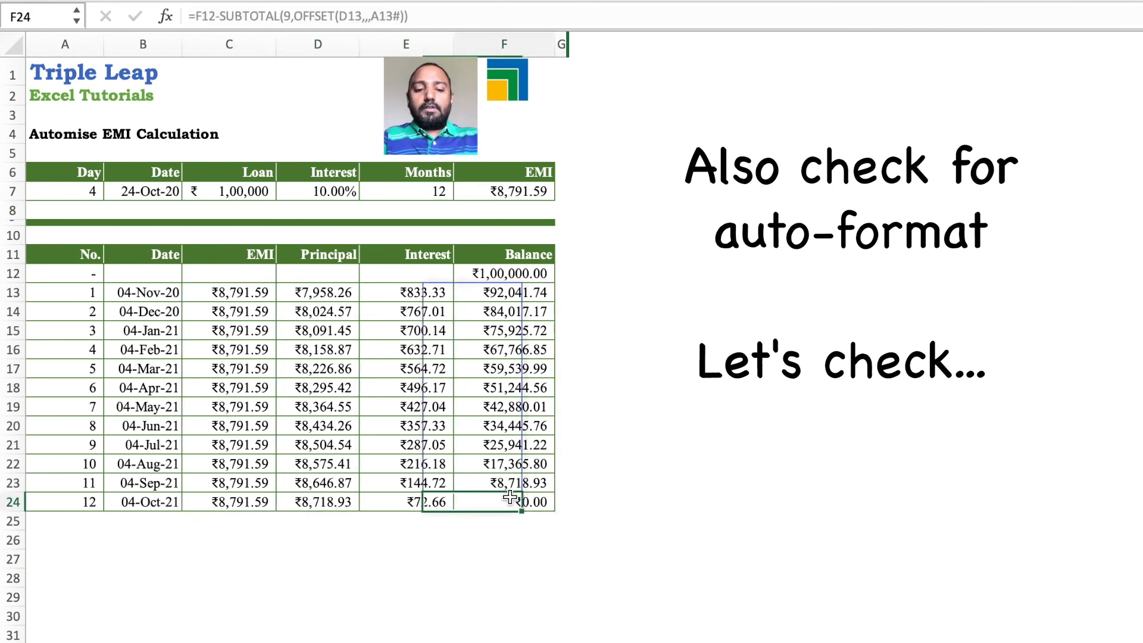
- Test the schedule with loan terms of 24 months and 6 months in E7, checking the last instalment rows
{"action": "left_click", "coordinate": [445, 189]}
{"action": "type", "text": "24"}
{"action": "key", "text": "Return"}
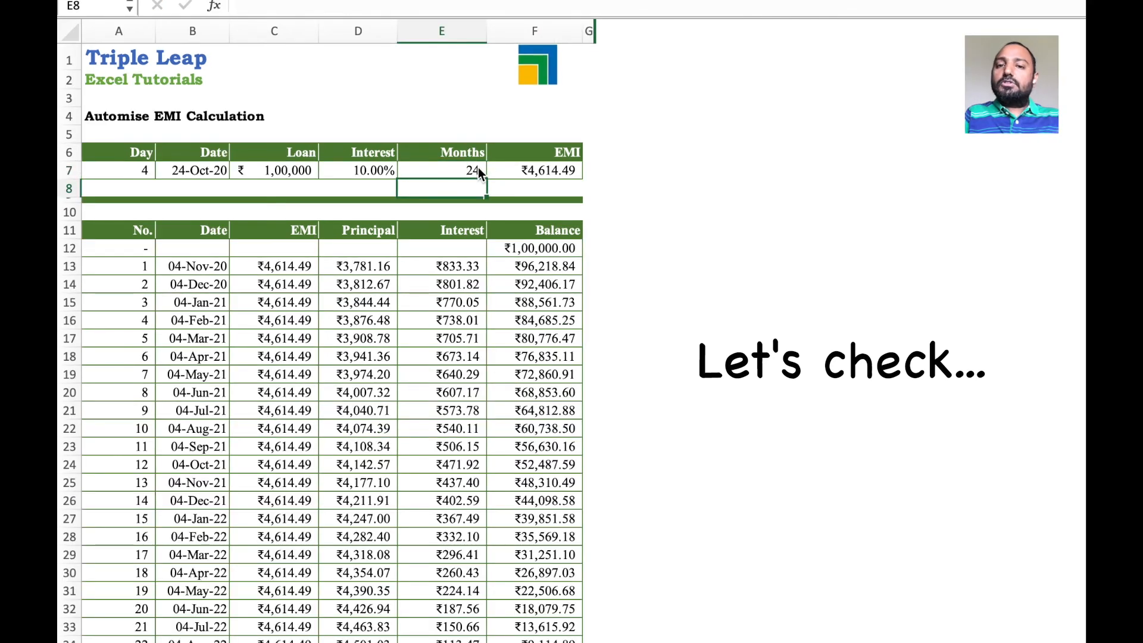
{"action": "scroll", "coordinate": [407, 493], "scroll_direction": "down", "scroll_amount": 3}
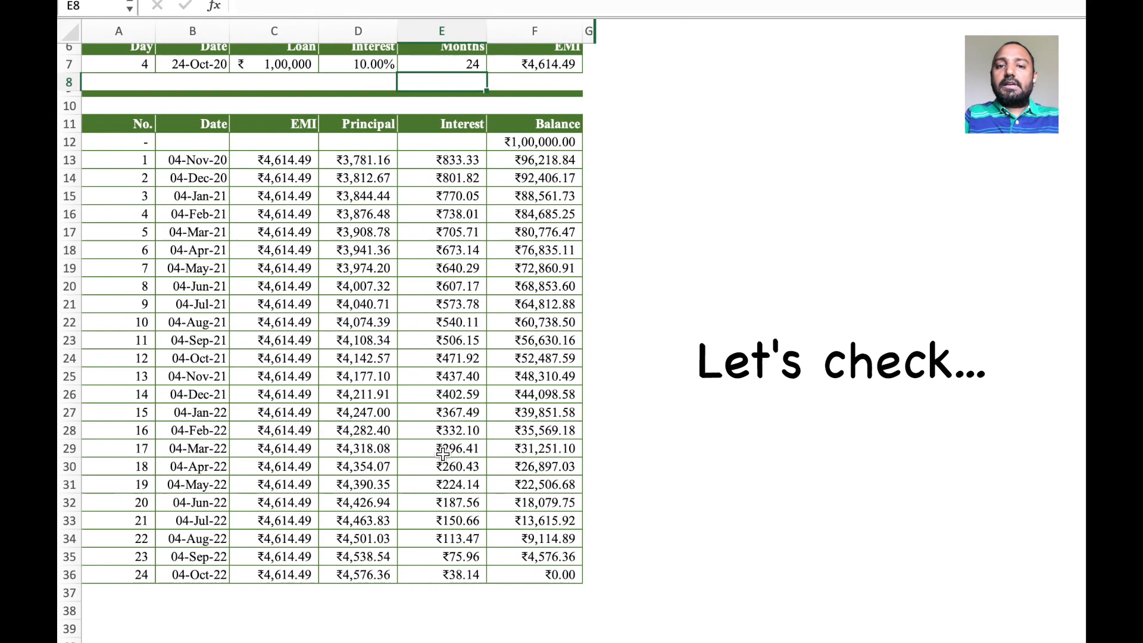
{"action": "scroll", "coordinate": [442, 453], "scroll_direction": "up", "scroll_amount": 2}
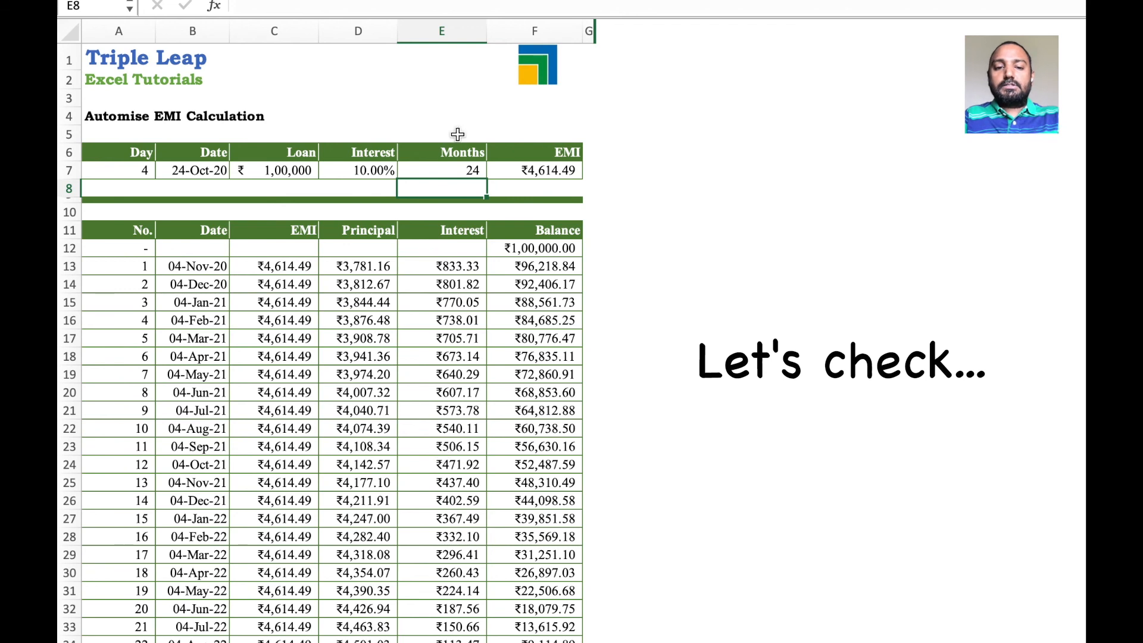
{"action": "left_click", "coordinate": [456, 171]}
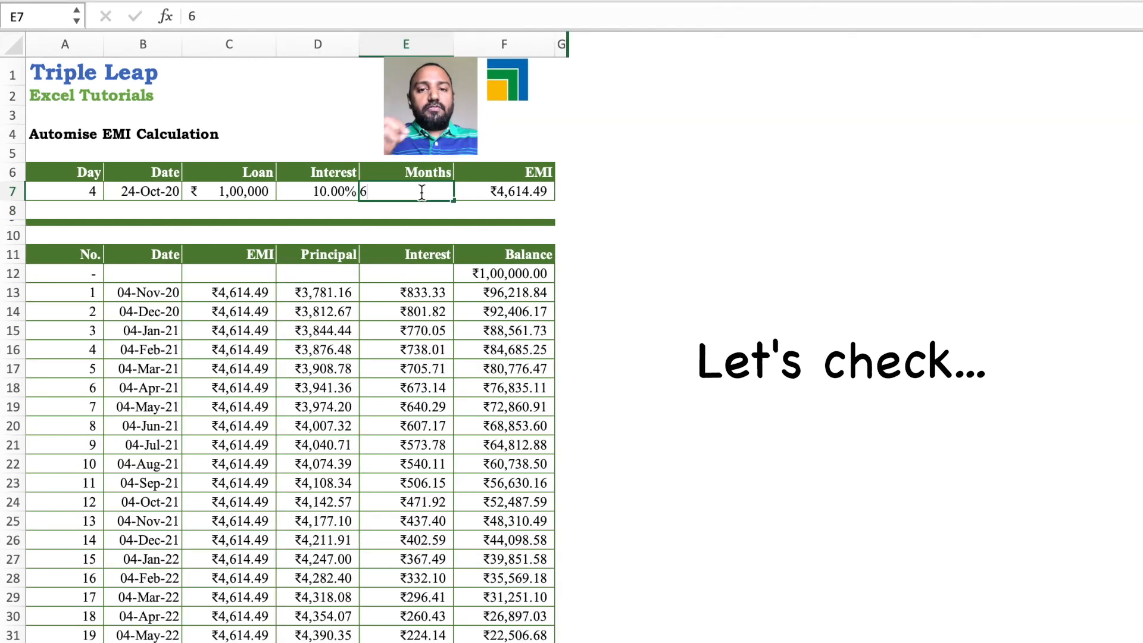
{"action": "key", "text": "Return"}
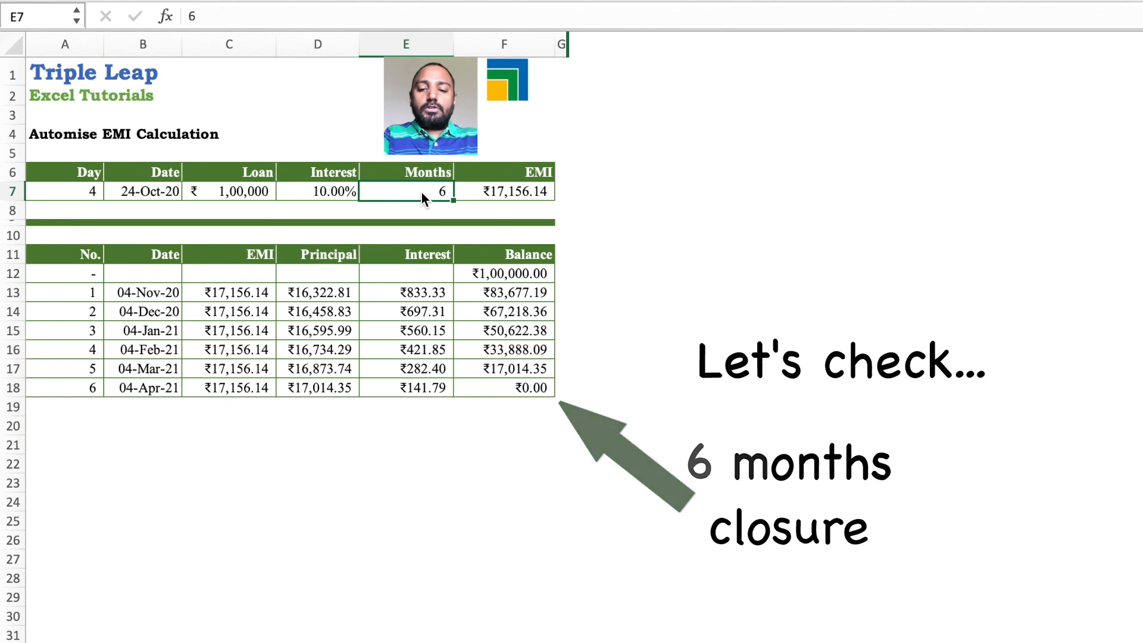
- Set the loan amount in C7 to 200000 and the loan term in E7 to 12 months
{"action": "left_click", "coordinate": [243, 189]}
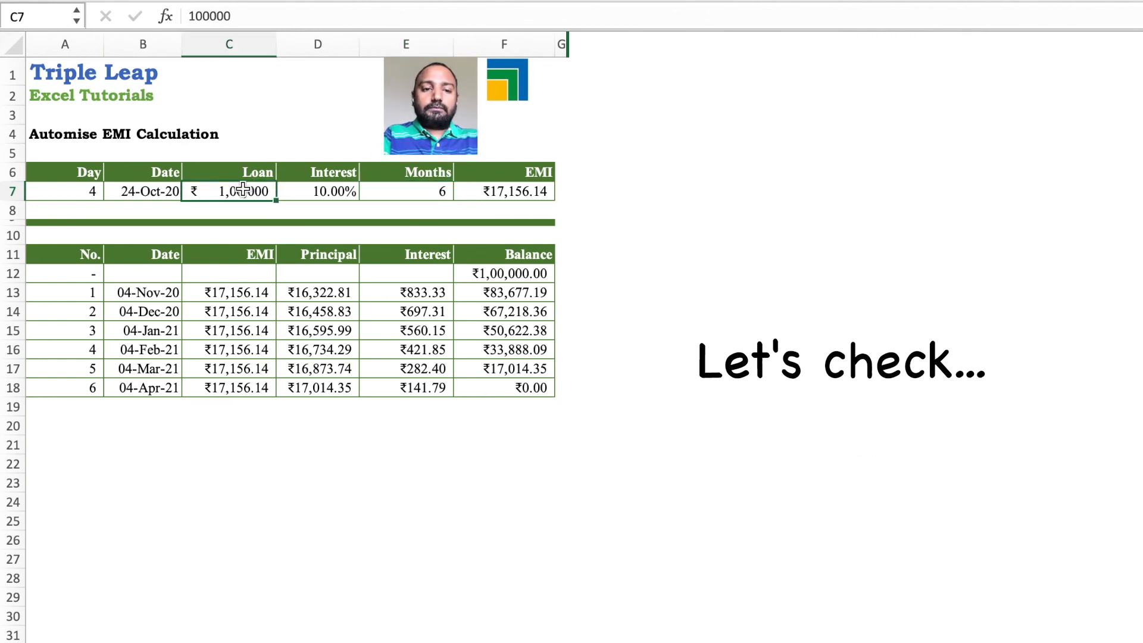
{"action": "type", "text": "200000"}
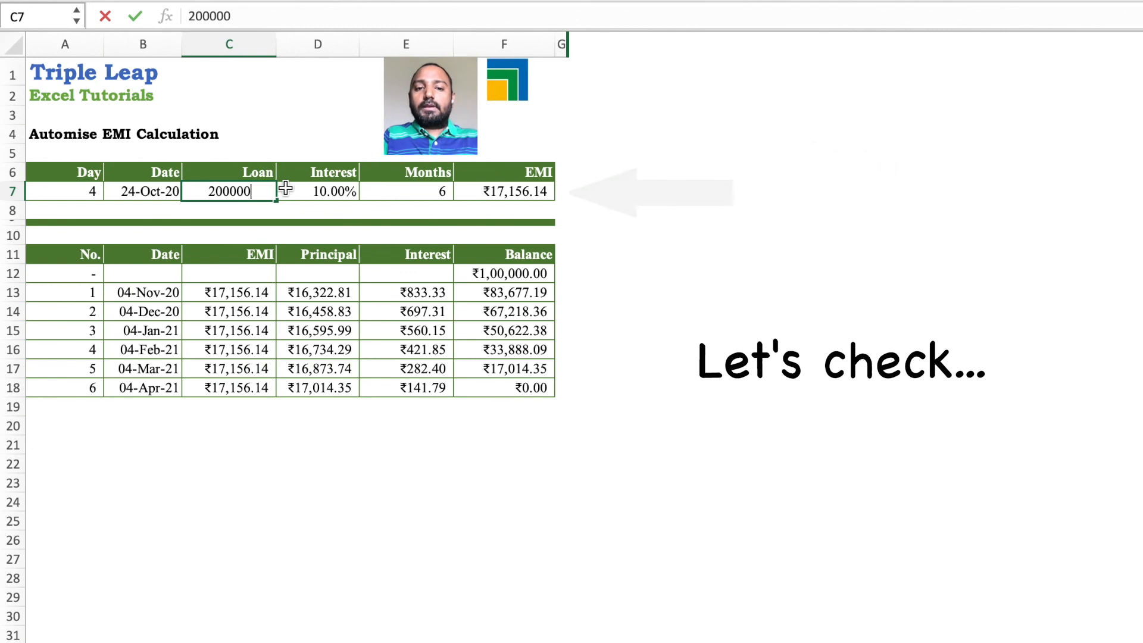
{"action": "key", "text": "Return"}
{"action": "left_click", "coordinate": [287, 192]}
{"action": "key", "text": "Right"}
{"action": "type", "text": "12"}
{"action": "key", "text": "Return"}
{"action": "key", "text": "Up"}
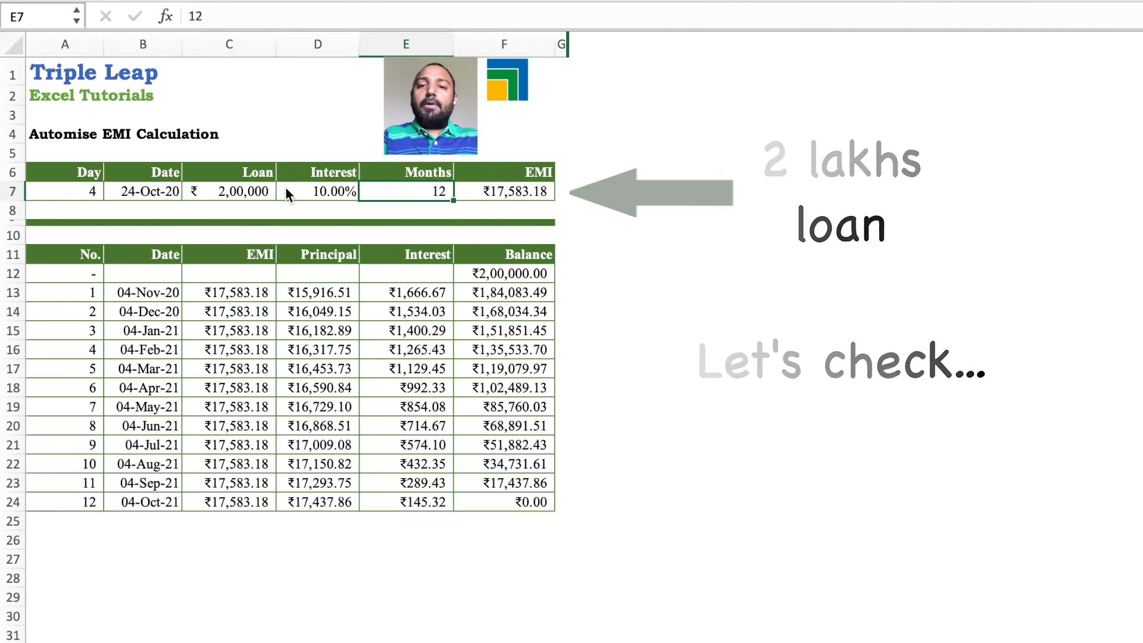
{"action": "type", "text": "1"}
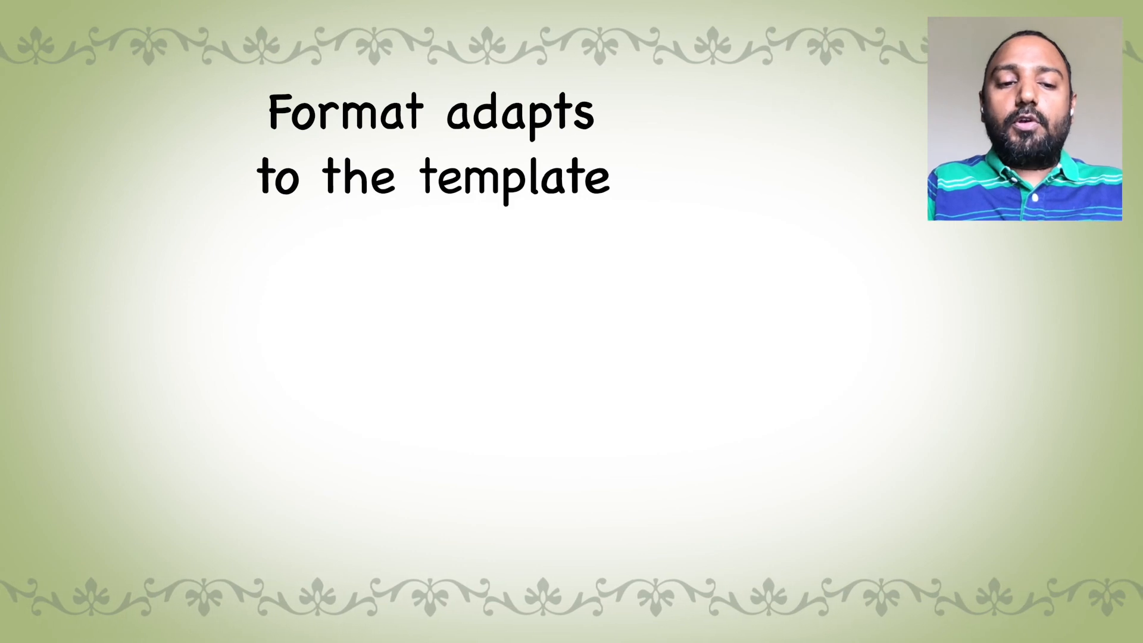